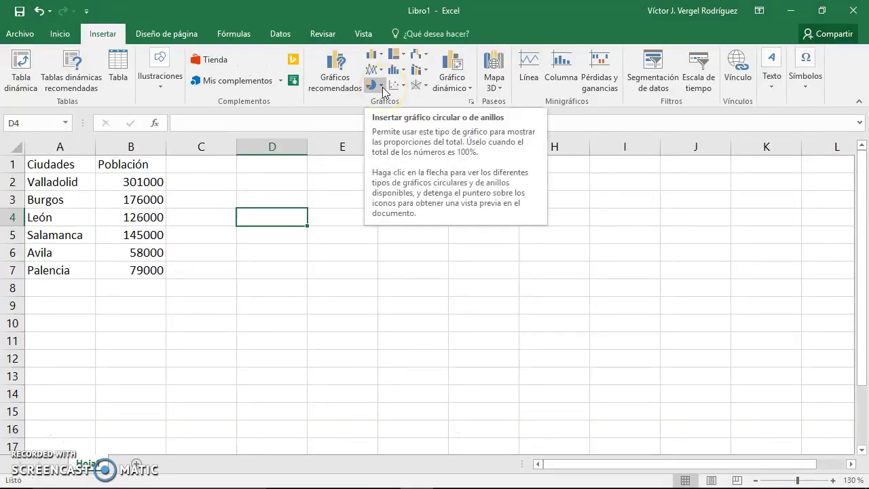
Insert a pie chart next to the city population table from the pie/doughnut chart list.
{"action": "left_click", "coordinate": [383, 86]}
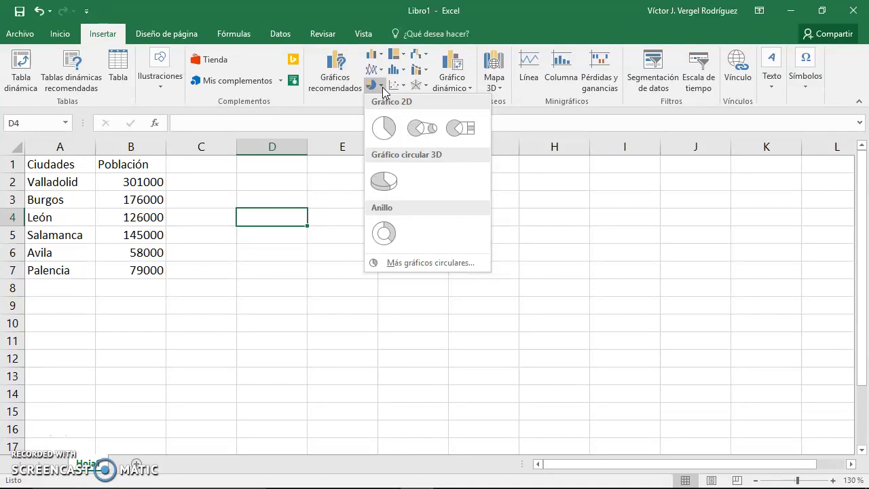
{"action": "left_click", "coordinate": [391, 139]}
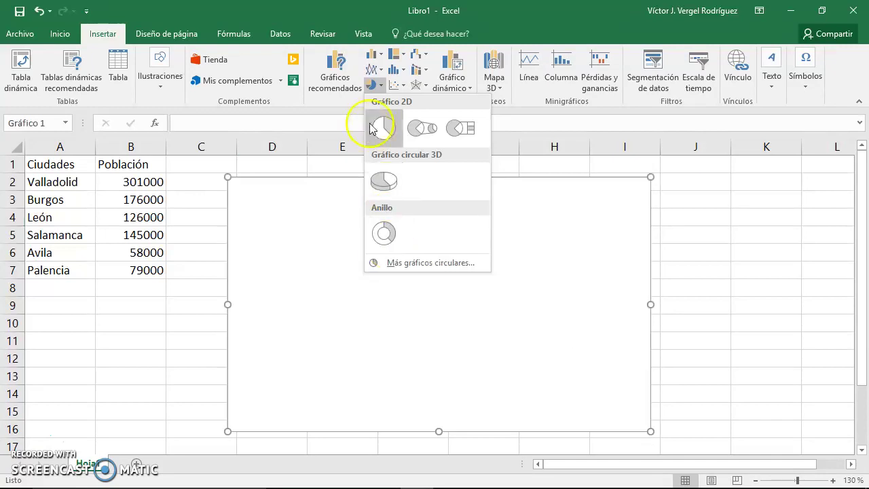
Insert a 3D pie chart and bring up its Seleccionar datos dialog, moved aside.
{"action": "left_click", "coordinate": [384, 181]}
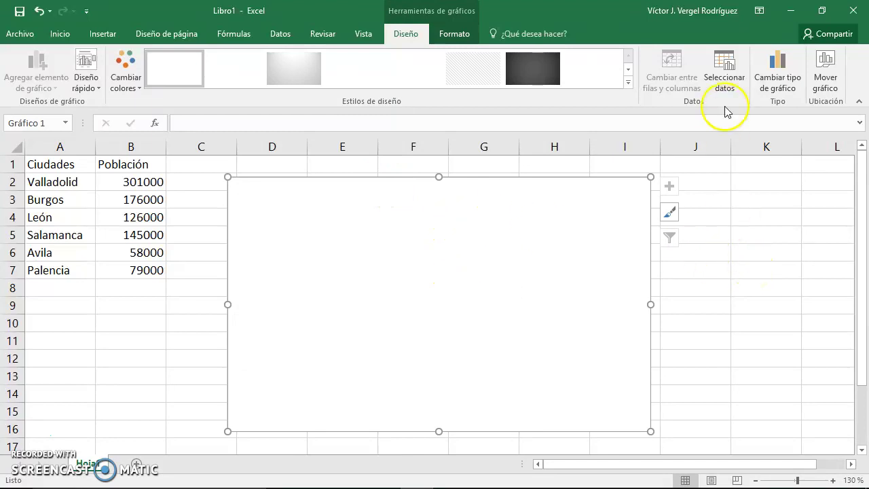
{"action": "left_click", "coordinate": [723, 78]}
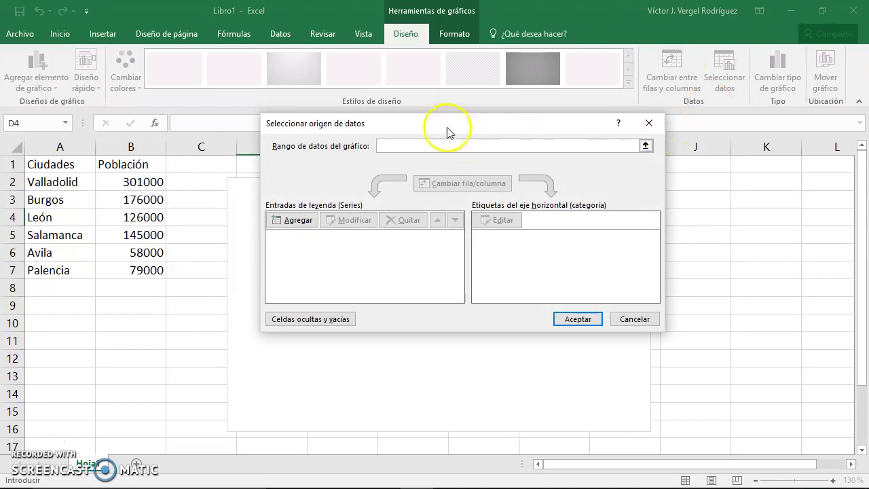
{"action": "left_click_drag", "start_coordinate": [446, 132], "coordinate": [622, 186]}
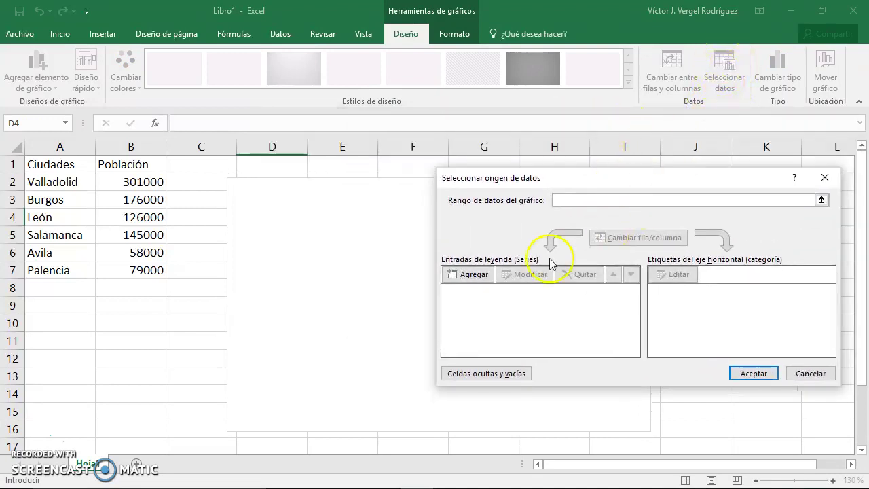
Add a series named Poblacion with values B2:B7, giving the pie six slices.
{"action": "left_click", "coordinate": [470, 275]}
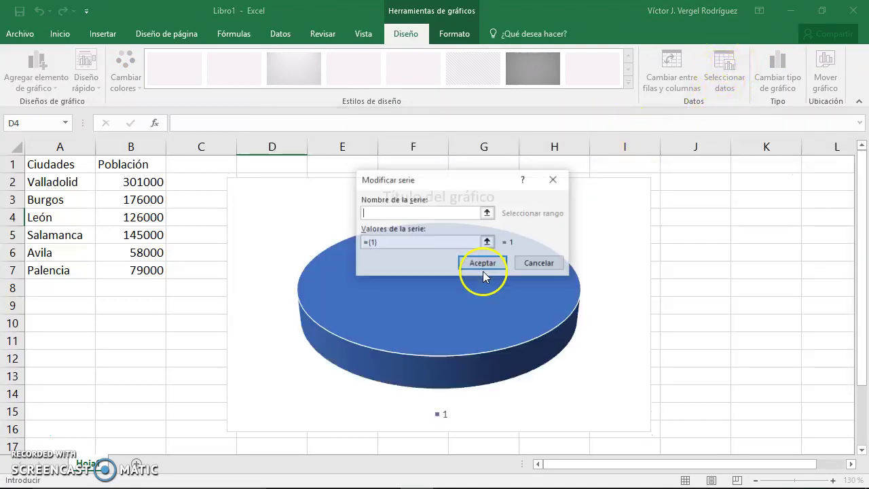
{"action": "left_click", "coordinate": [487, 214]}
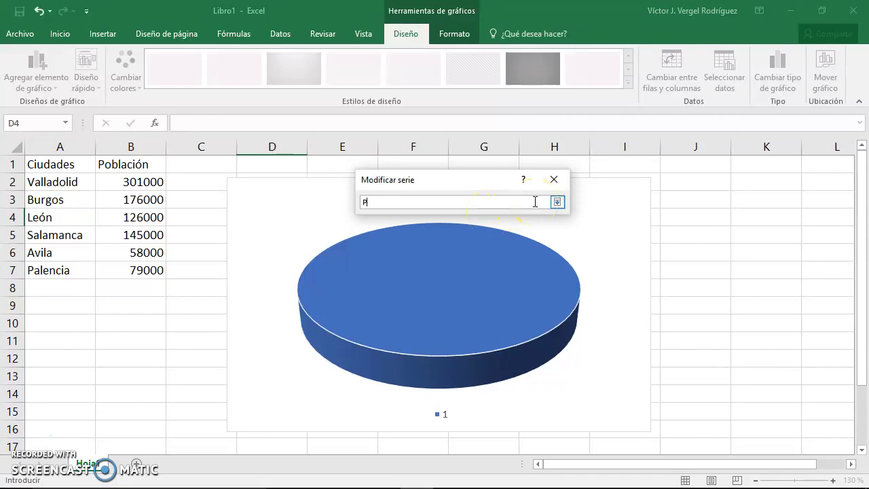
{"action": "left_click", "coordinate": [557, 202]}
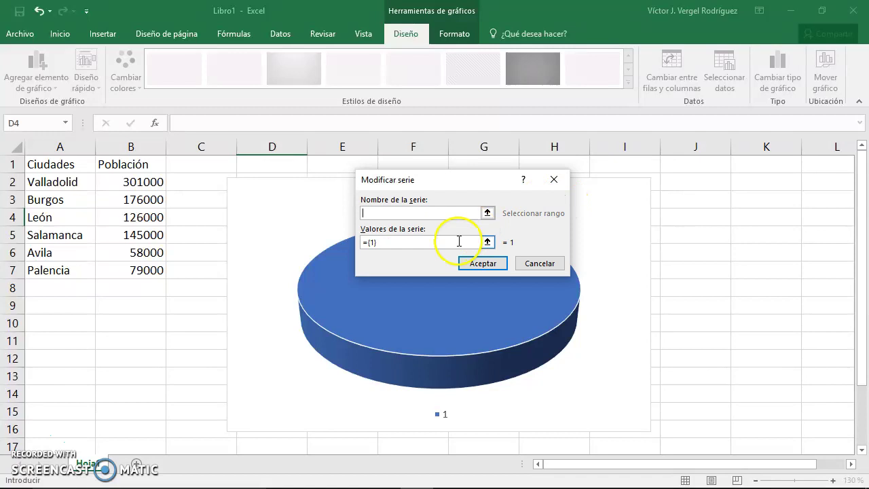
{"action": "left_click", "coordinate": [488, 214]}
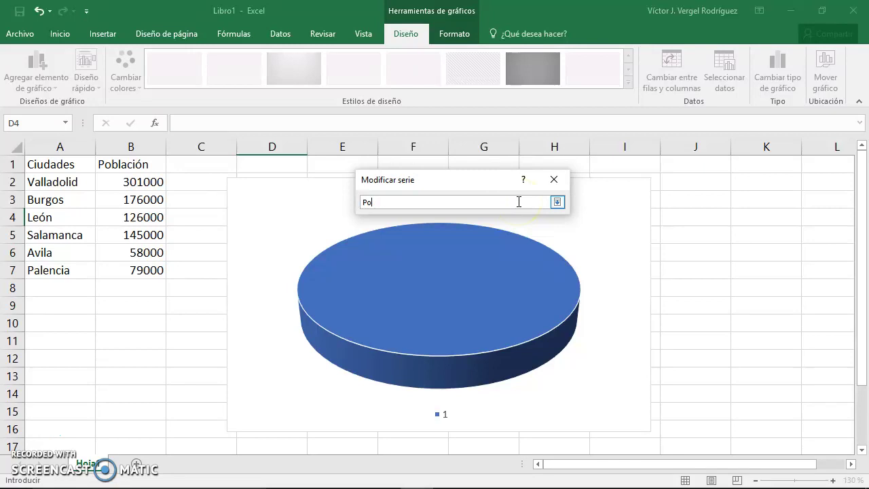
{"action": "left_click", "coordinate": [556, 202]}
{"action": "left_click_drag", "start_coordinate": [411, 243], "coordinate": [339, 242]}
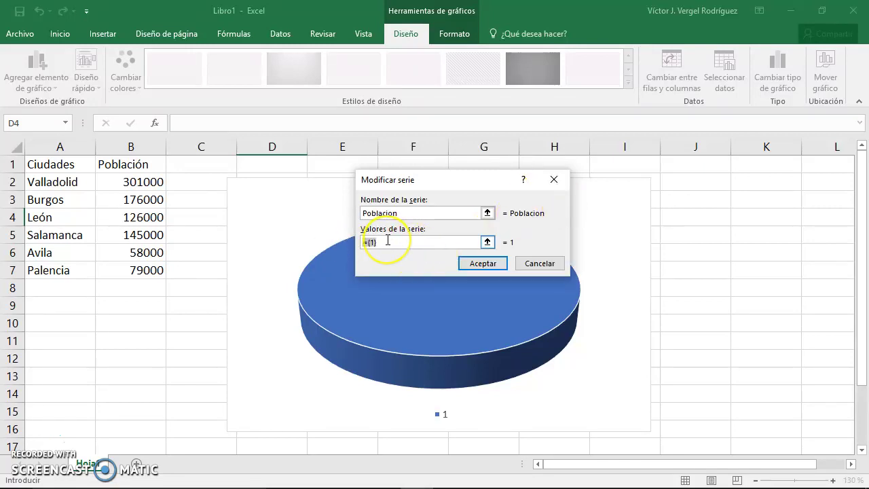
{"action": "left_click_drag", "start_coordinate": [139, 181], "coordinate": [144, 270]}
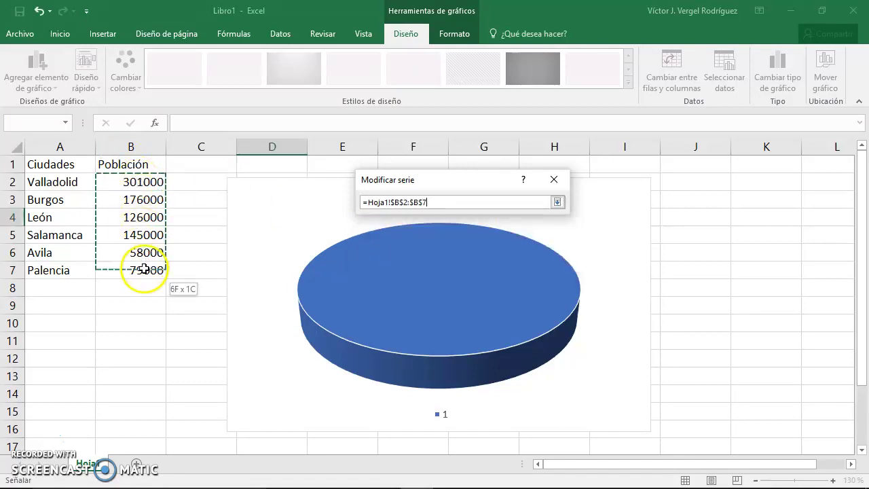
{"action": "left_click_drag", "start_coordinate": [514, 188], "coordinate": [750, 180]}
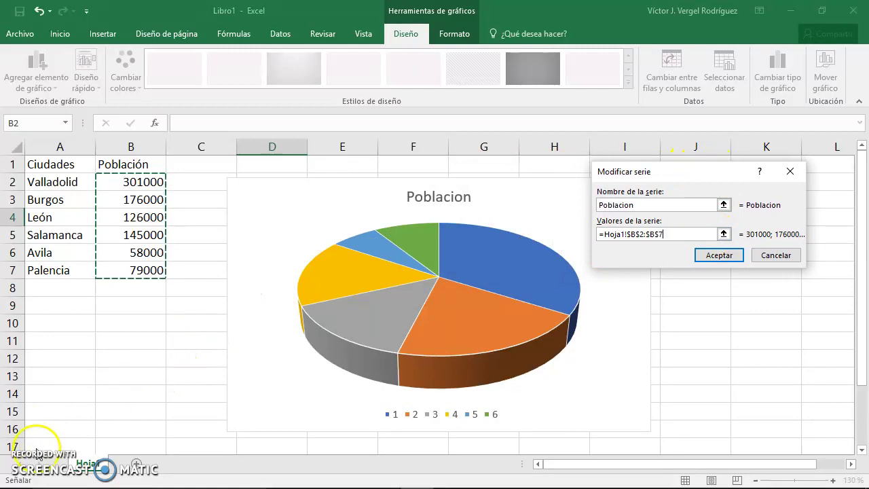
Check the slice values, then confirm the Poblacion series with range =Hoja1!$B$2:$B$7.
{"action": "mouse_move", "coordinate": [451, 235]}
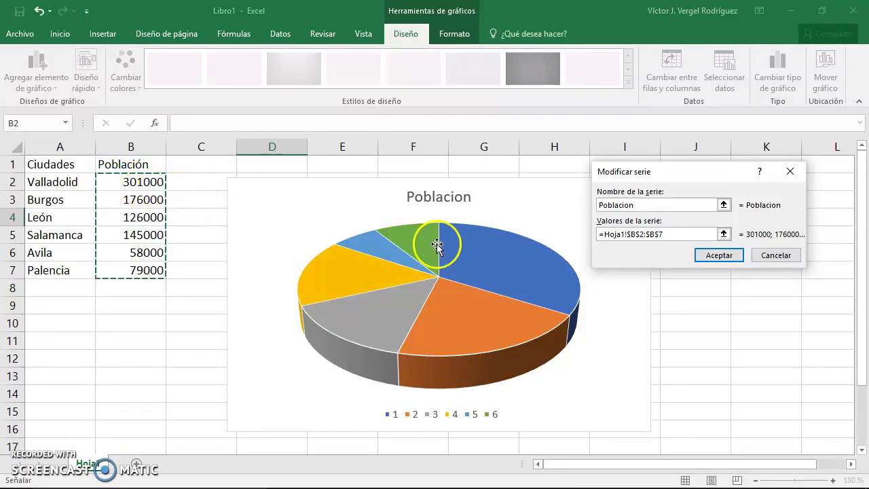
{"action": "mouse_move", "coordinate": [495, 236]}
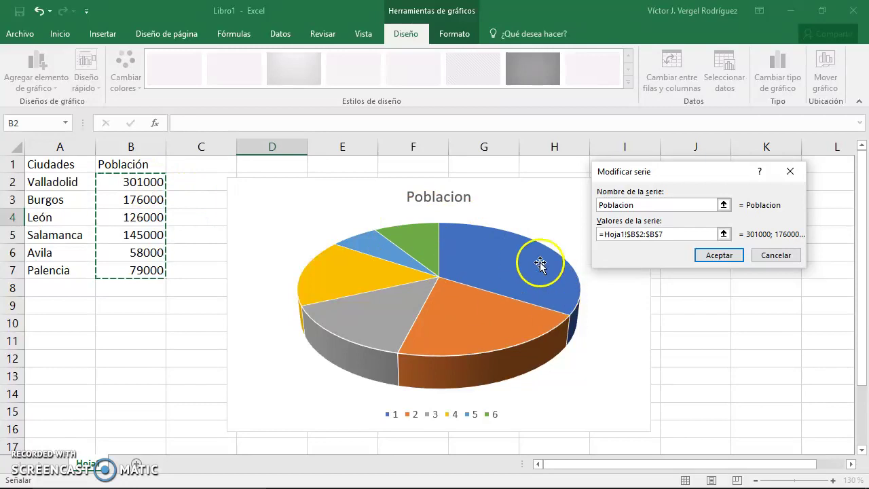
{"action": "mouse_move", "coordinate": [511, 258]}
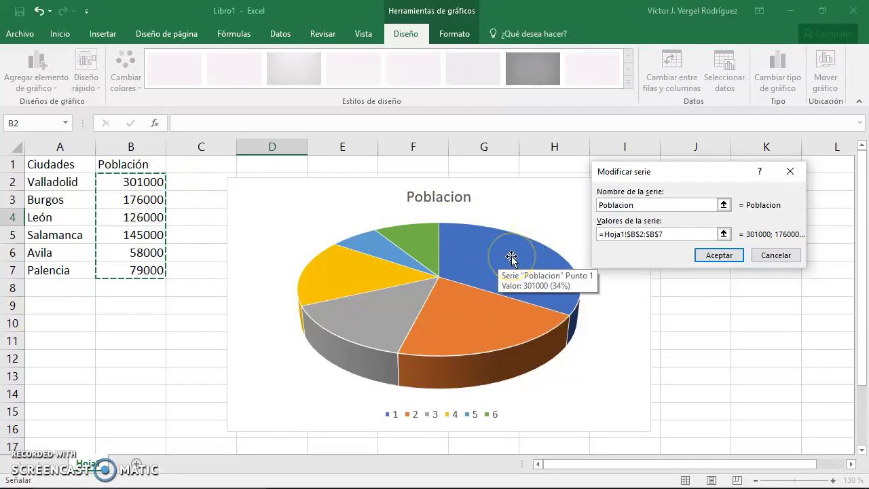
{"action": "left_click", "coordinate": [495, 248]}
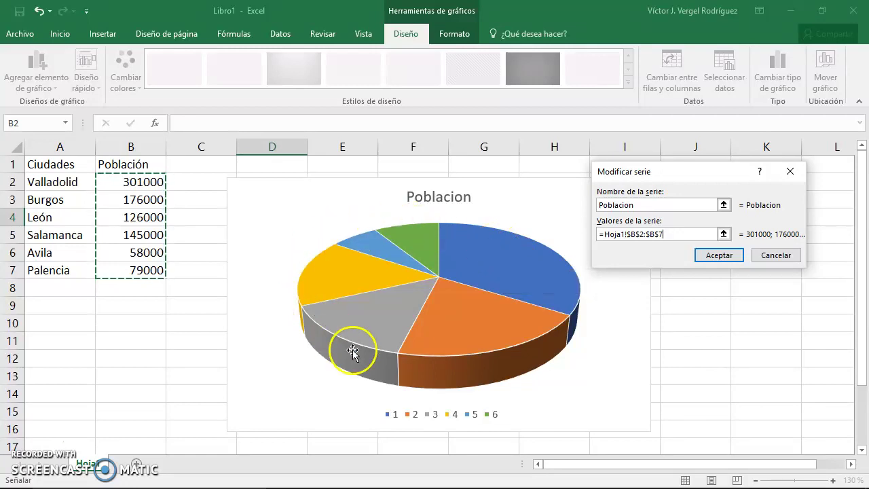
{"action": "mouse_move", "coordinate": [435, 250]}
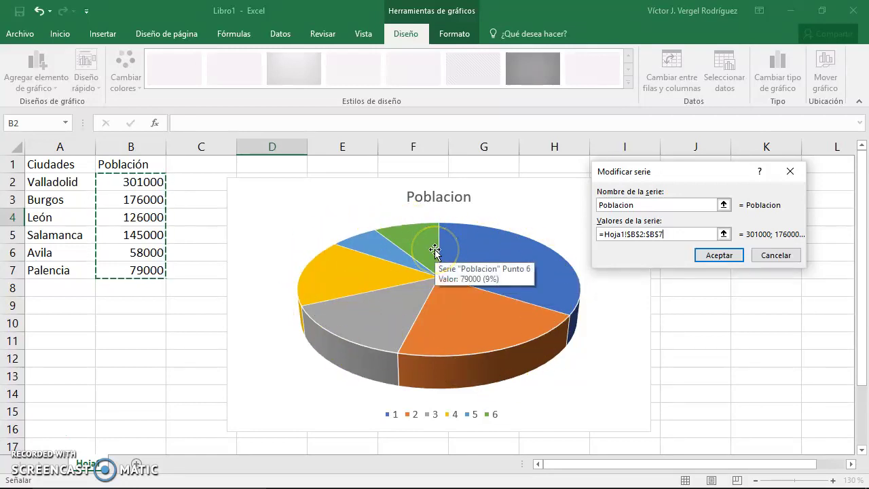
{"action": "left_click", "coordinate": [469, 250]}
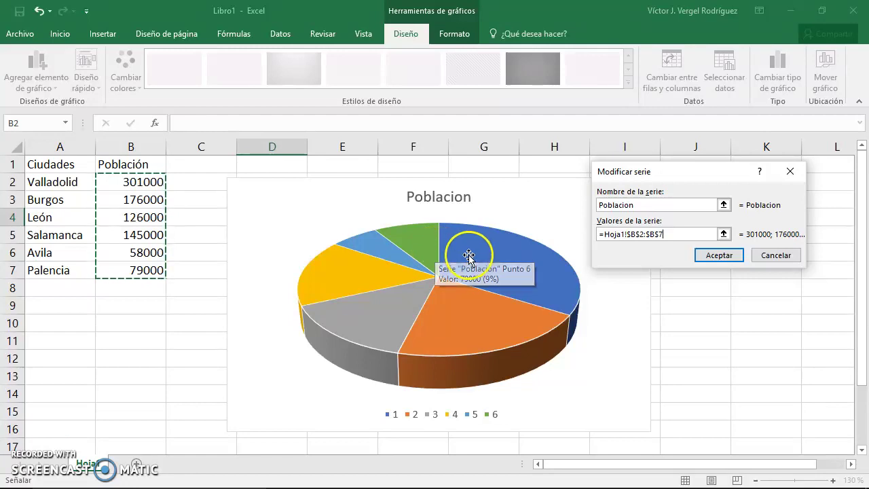
{"action": "left_click", "coordinate": [491, 337]}
{"action": "mouse_move", "coordinate": [491, 337]}
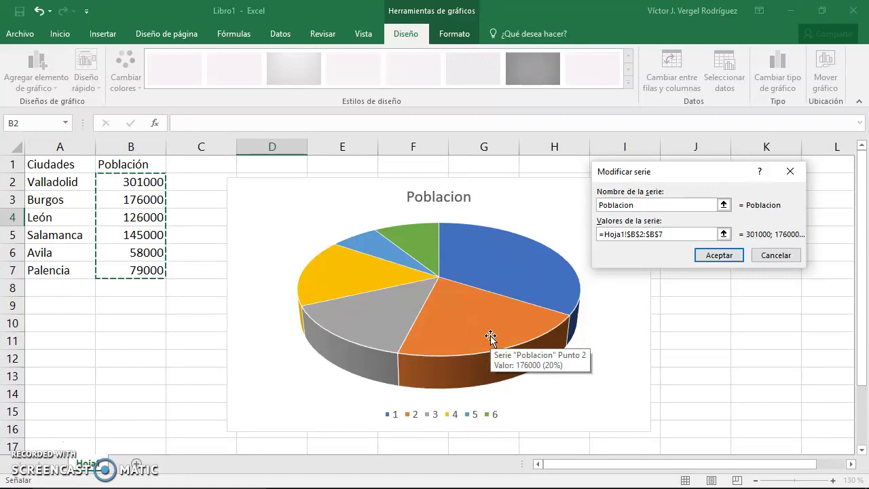
{"action": "left_click", "coordinate": [719, 255]}
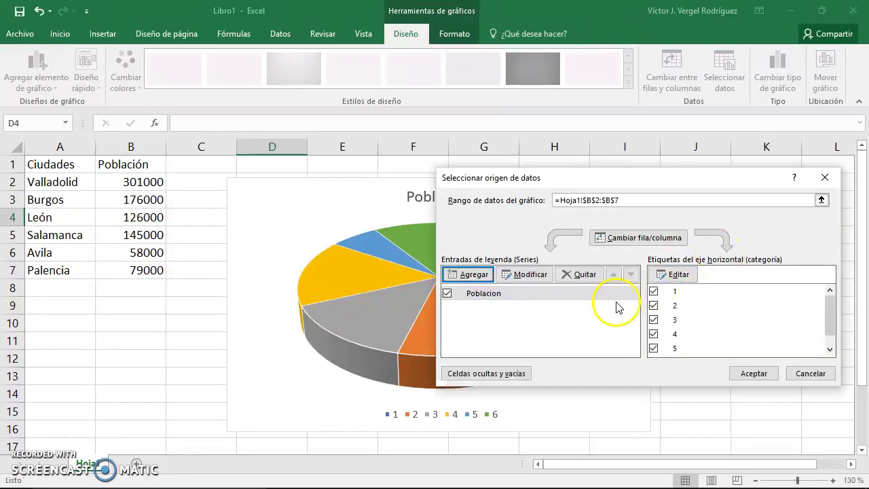
Use the city names in A2:A7 as slice labels and close the data source dialog.
{"action": "left_click", "coordinate": [686, 279]}
{"action": "left_click_drag", "start_coordinate": [64, 182], "coordinate": [65, 273]}
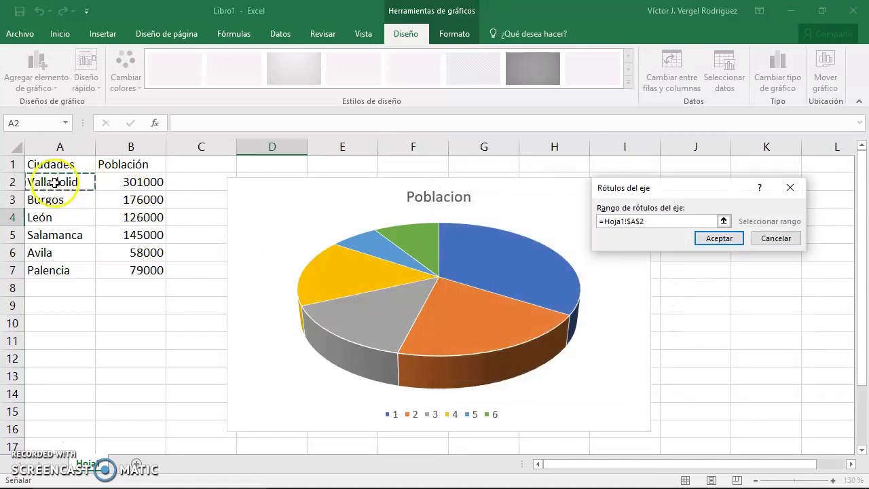
{"action": "left_click", "coordinate": [716, 239]}
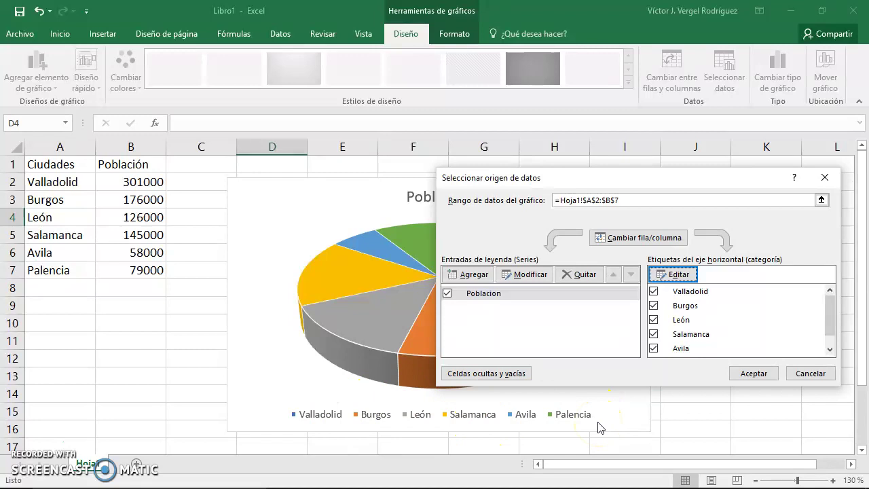
{"action": "left_click", "coordinate": [765, 379]}
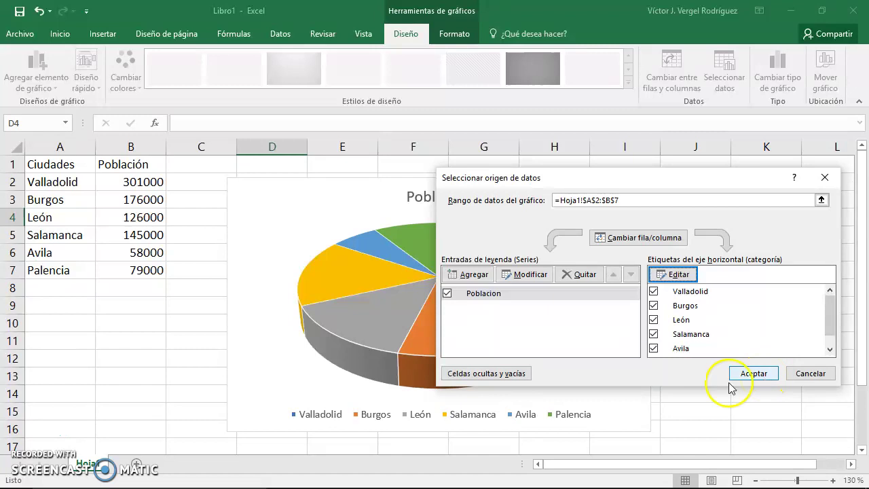
{"action": "mouse_move", "coordinate": [535, 336]}
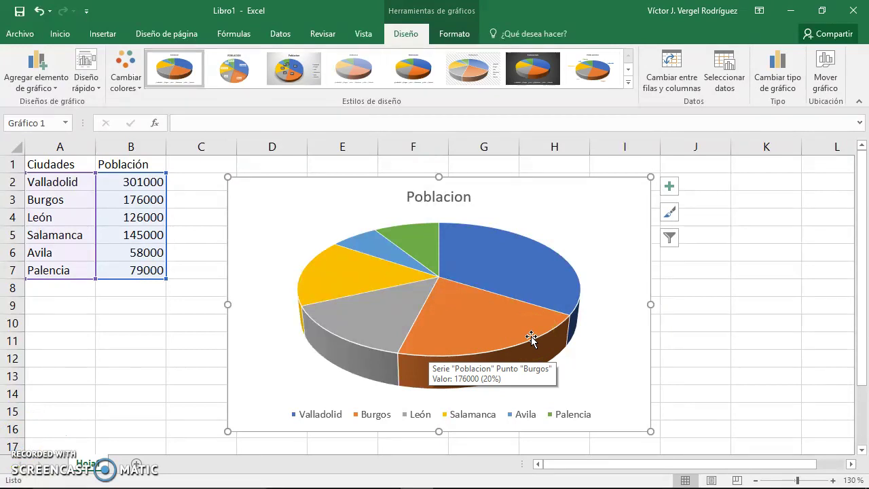
{"action": "left_click_drag", "start_coordinate": [500, 330], "coordinate": [458, 295]}
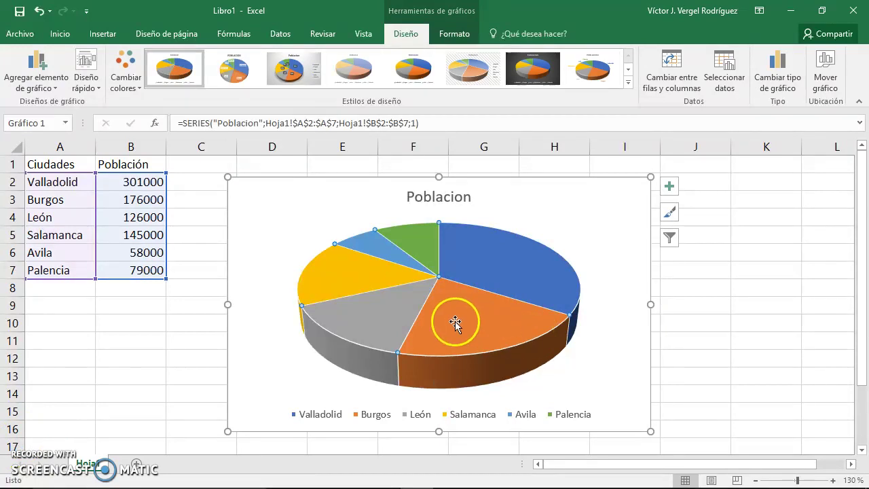
{"action": "left_click", "coordinate": [384, 250]}
{"action": "left_click", "coordinate": [468, 343]}
{"action": "left_click", "coordinate": [722, 335]}
{"action": "left_click", "coordinate": [532, 323]}
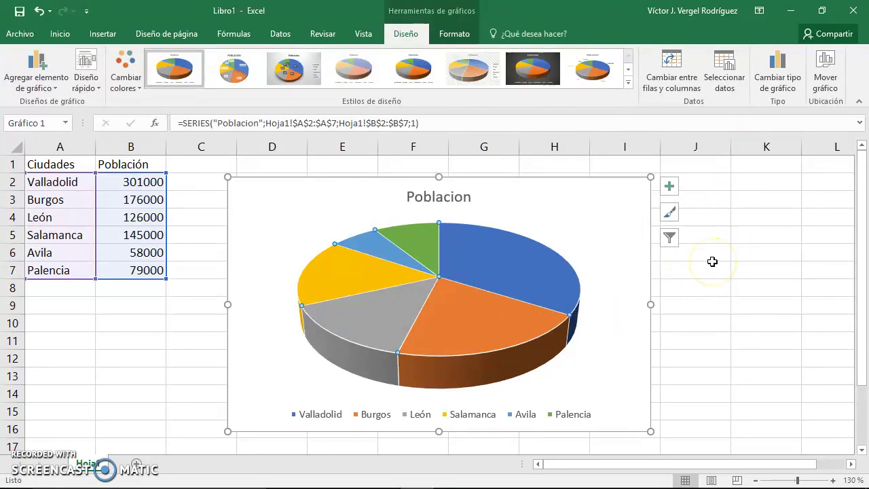
{"action": "left_click", "coordinate": [456, 35]}
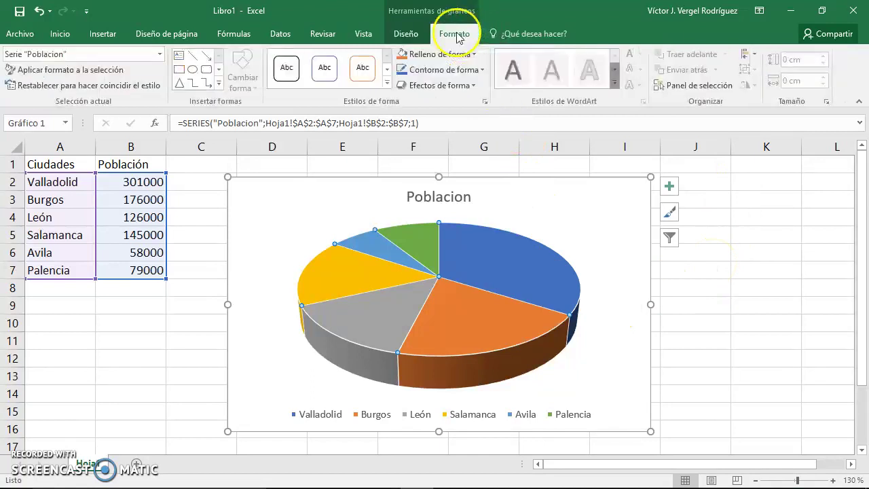
{"action": "left_click", "coordinate": [406, 34]}
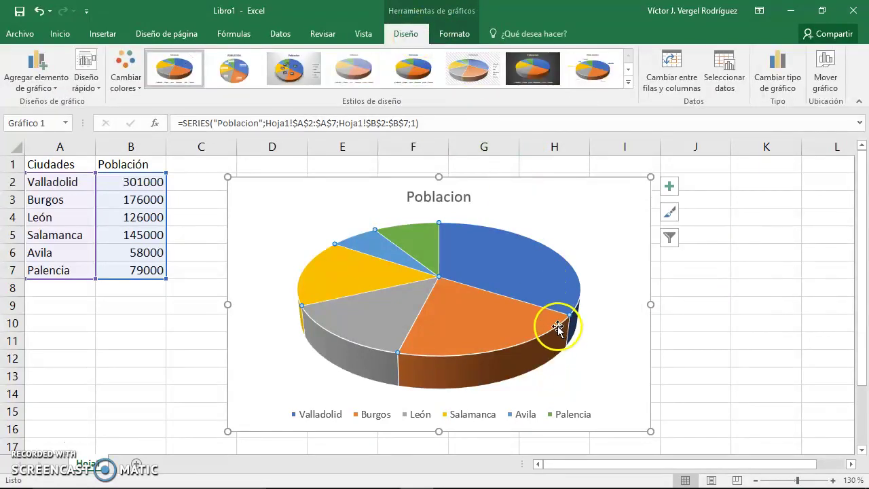
{"action": "double_click", "coordinate": [557, 325]}
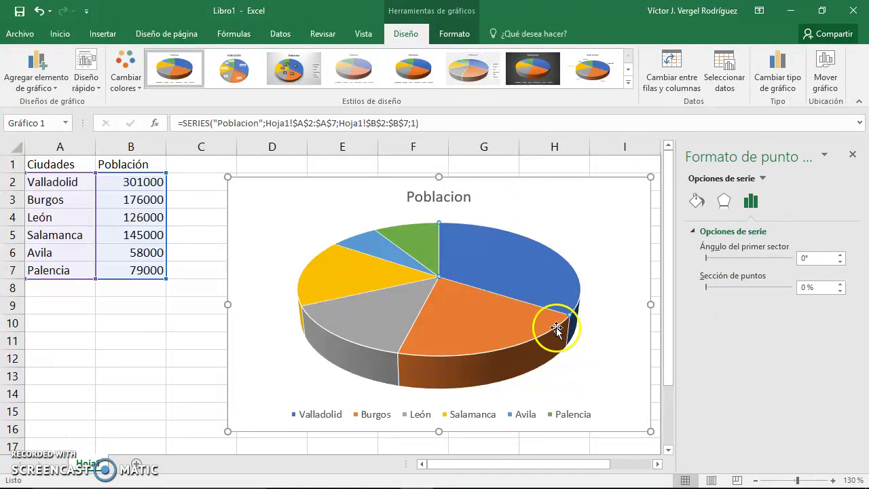
{"action": "left_click", "coordinate": [198, 354]}
{"action": "left_click", "coordinate": [353, 339]}
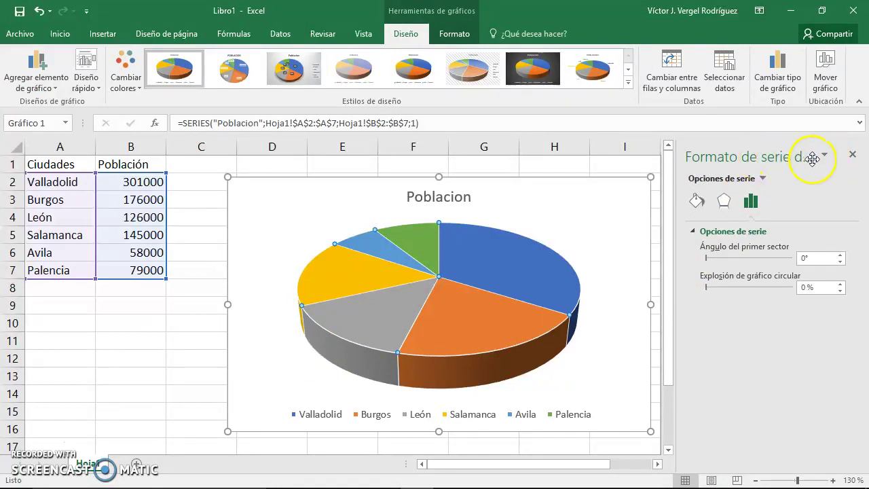
{"action": "left_click", "coordinate": [725, 204]}
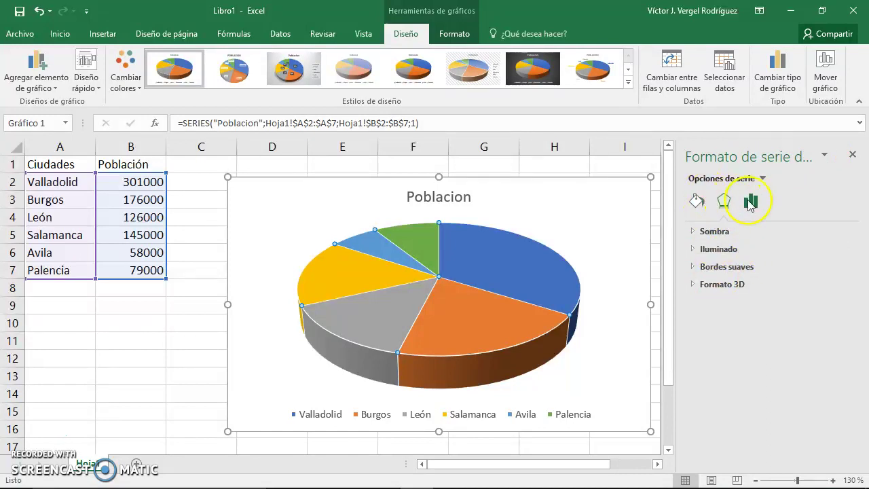
{"action": "left_click", "coordinate": [750, 202]}
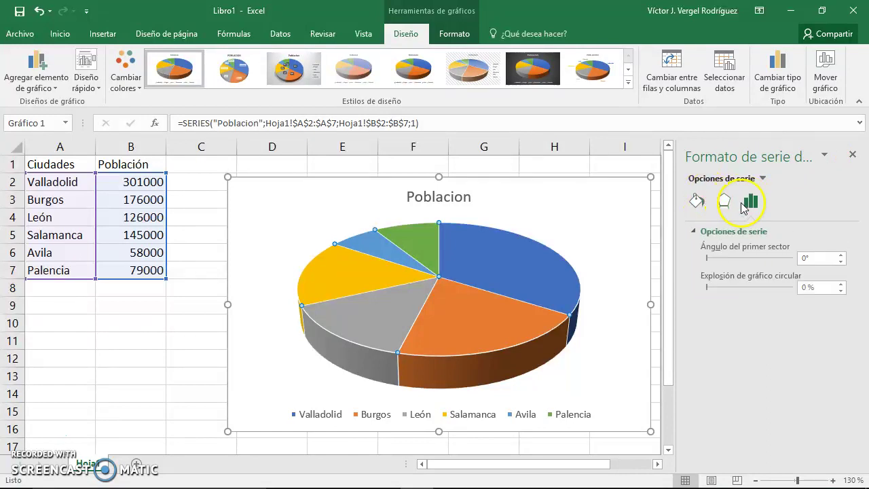
{"action": "left_click", "coordinate": [697, 201]}
{"action": "left_click", "coordinate": [525, 292]}
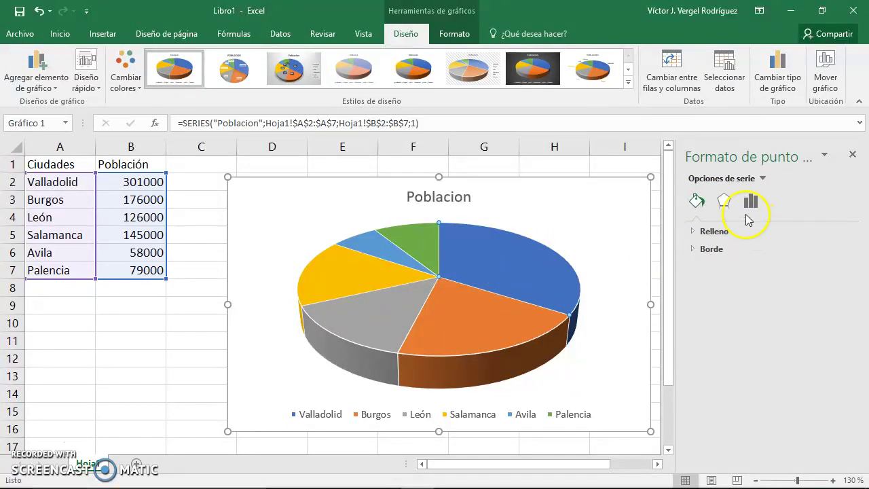
{"action": "left_click", "coordinate": [730, 204]}
{"action": "left_click", "coordinate": [763, 178]}
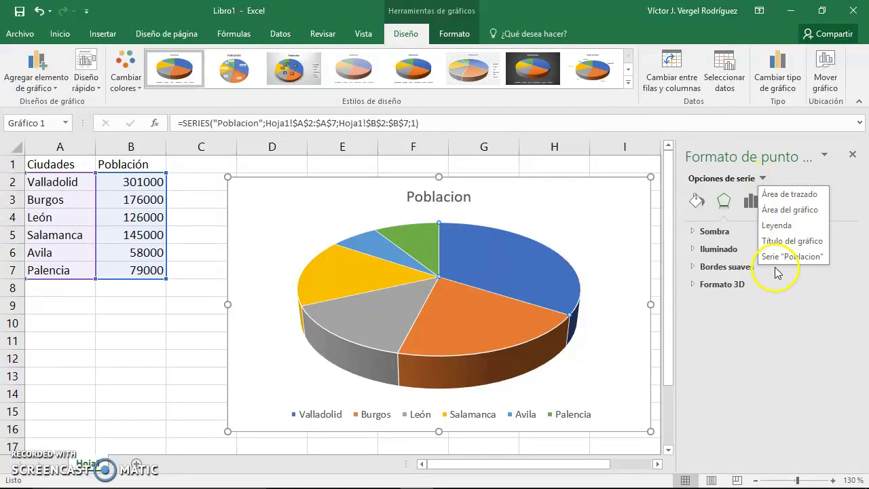
{"action": "left_click", "coordinate": [510, 282]}
{"action": "left_click", "coordinate": [471, 299]}
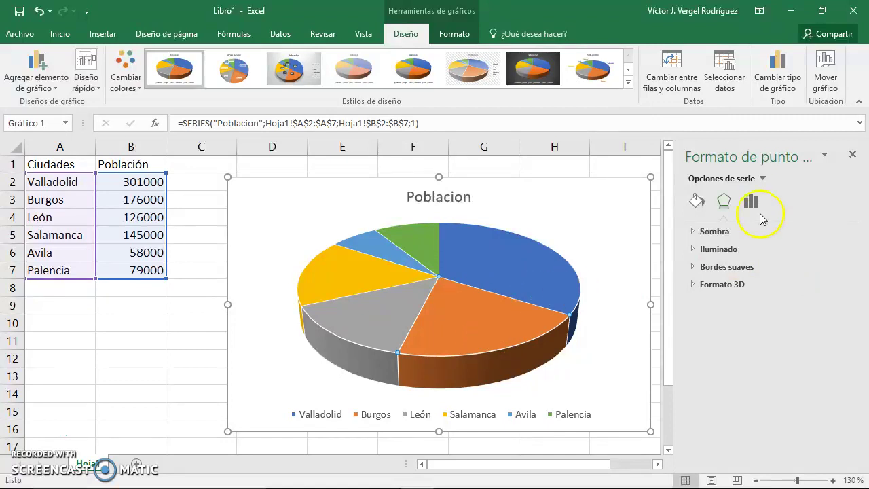
{"action": "left_click", "coordinate": [462, 319]}
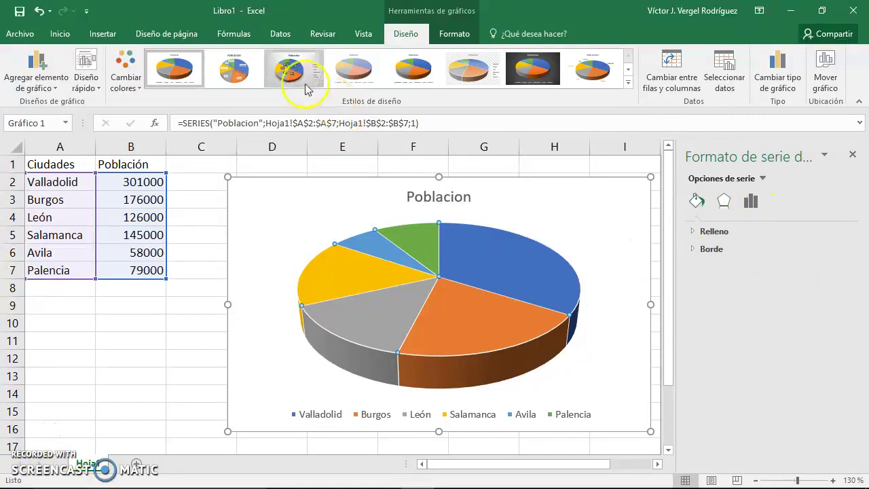
Apply the uppercase-title chart style and label slices with city name and population, no percentages.
{"action": "left_click", "coordinate": [292, 68]}
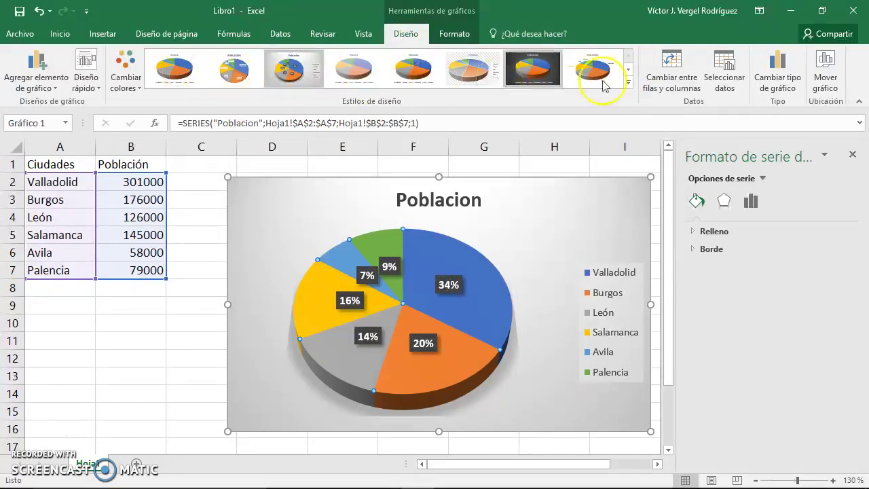
{"action": "left_click", "coordinate": [248, 76]}
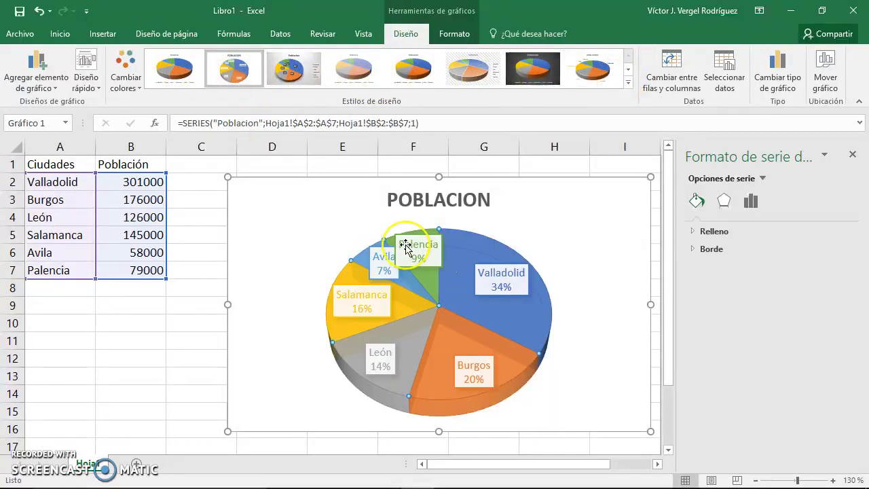
{"action": "left_click", "coordinate": [499, 279]}
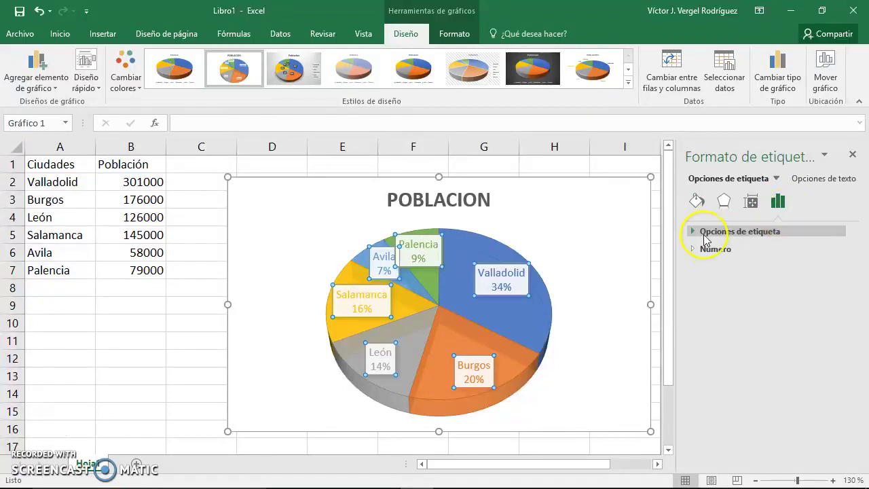
{"action": "left_click", "coordinate": [695, 231]}
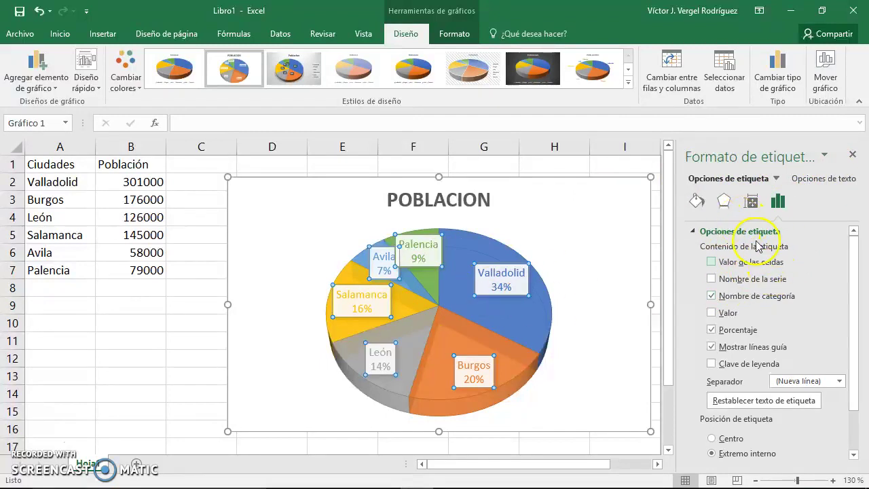
{"action": "left_click", "coordinate": [785, 300]}
{"action": "left_click", "coordinate": [784, 301]}
{"action": "left_click", "coordinate": [785, 301]}
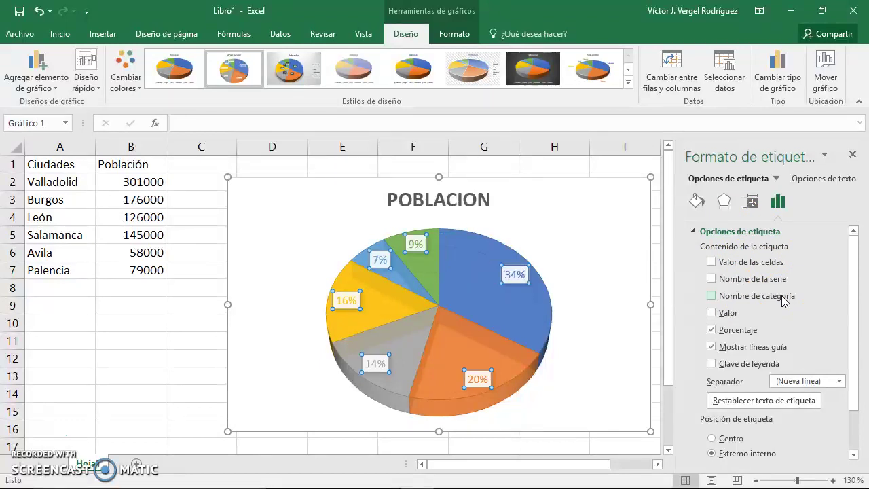
{"action": "left_click", "coordinate": [785, 301]}
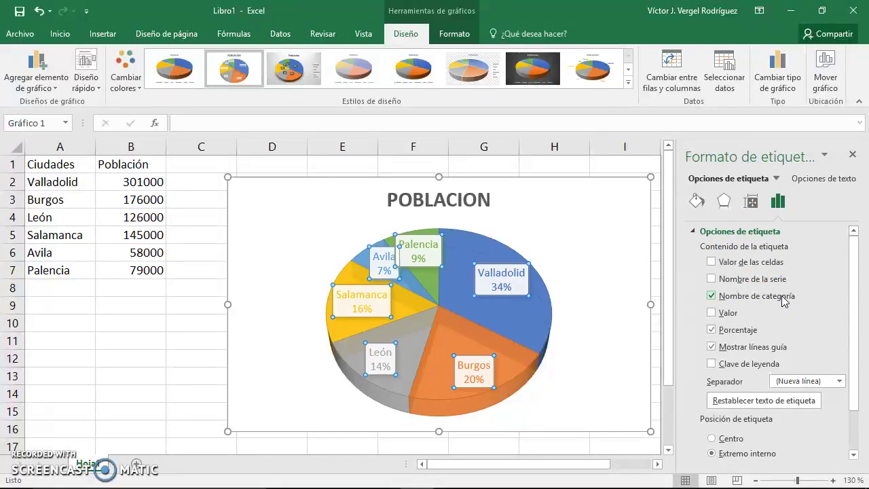
{"action": "left_click", "coordinate": [736, 332]}
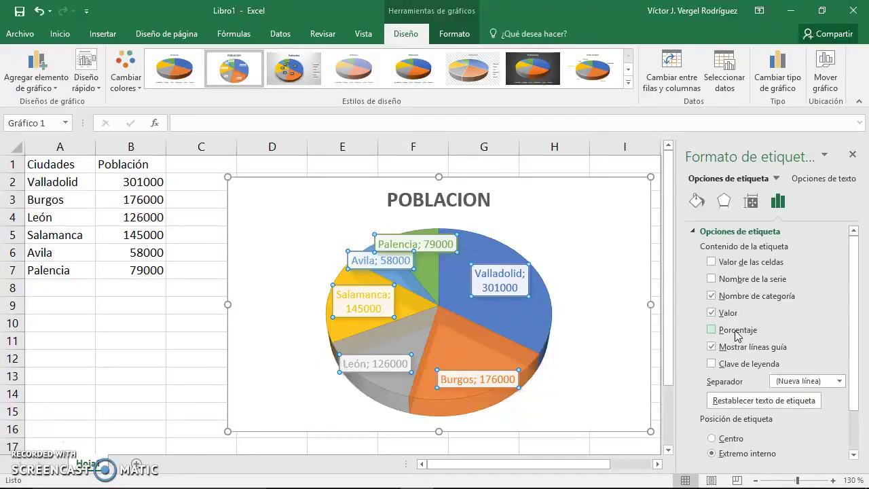
{"action": "scroll", "coordinate": [815, 346], "scroll_direction": "down", "scroll_amount": 2}
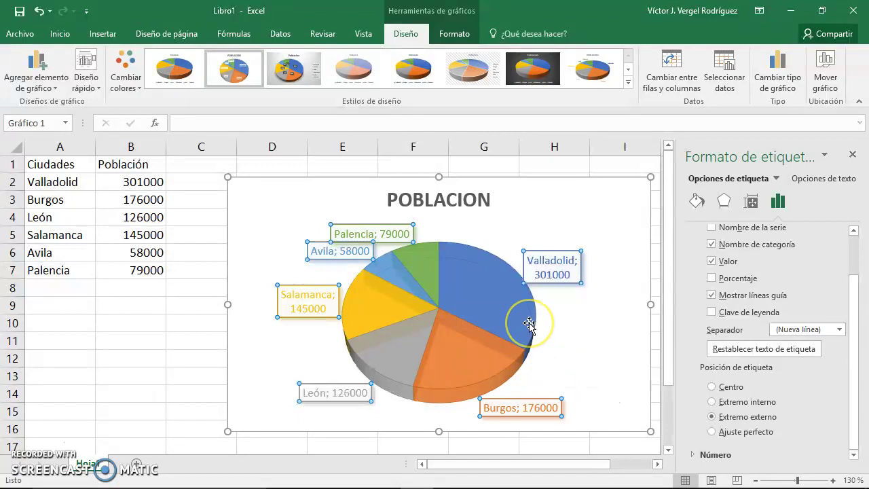
{"action": "mouse_move", "coordinate": [529, 324]}
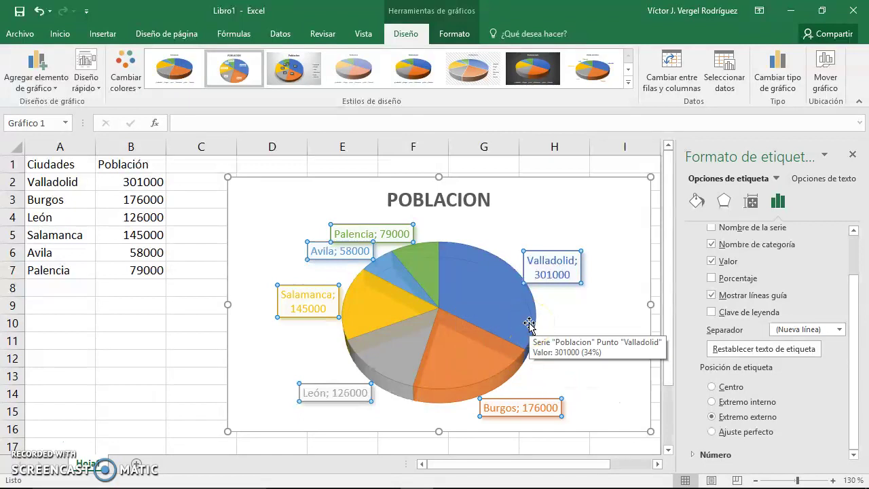
{"action": "mouse_move", "coordinate": [499, 302]}
{"action": "left_mouse_down"}
{"action": "mouse_move", "coordinate": [486, 292]}
{"action": "mouse_move", "coordinate": [469, 310]}
{"action": "left_mouse_up"}
{"action": "left_click", "coordinate": [444, 305]}
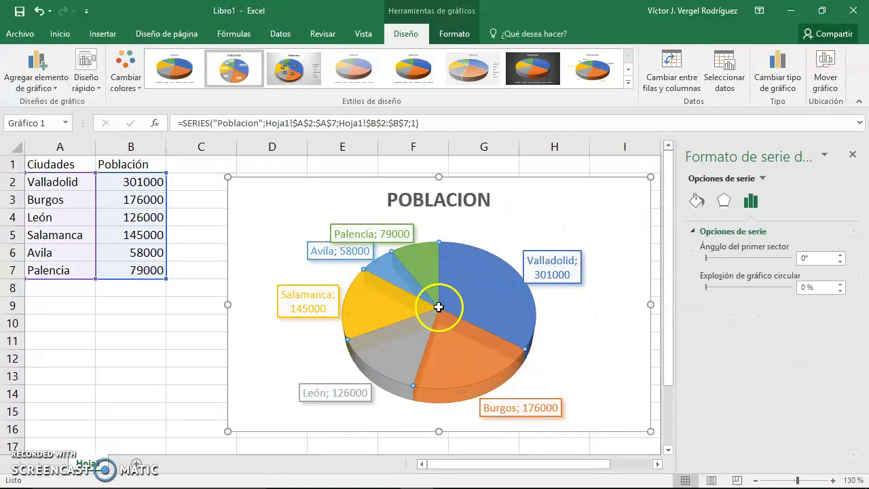
{"action": "left_click", "coordinate": [456, 291]}
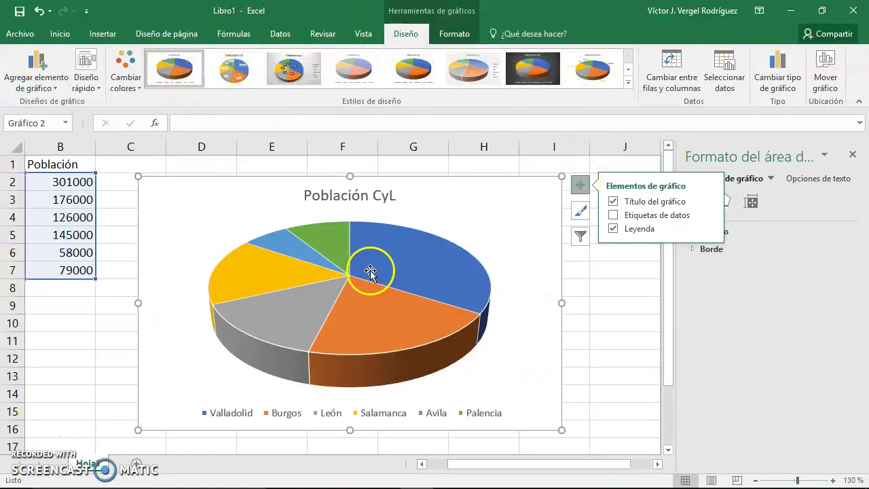
Turn on callout-style data labels showing each city and its share, like Valladolid 34%.
{"action": "mouse_move", "coordinate": [402, 248]}
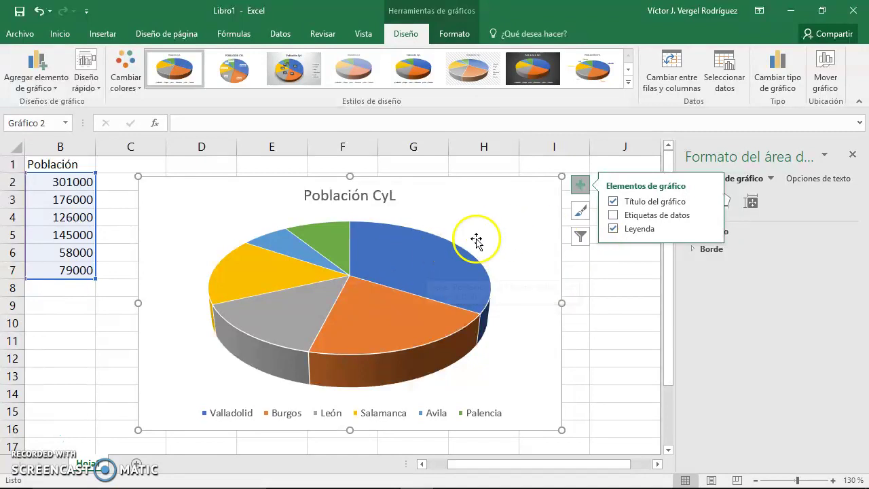
{"action": "left_click", "coordinate": [614, 216]}
{"action": "left_click", "coordinate": [709, 215]}
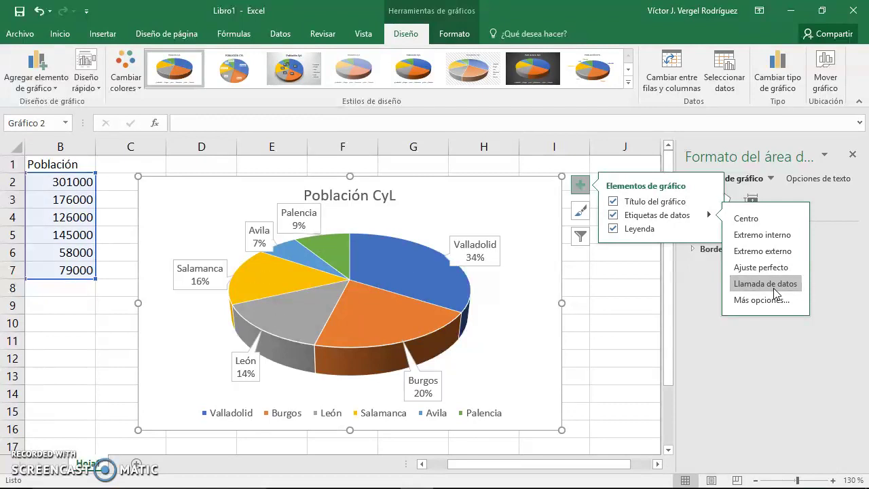
{"action": "left_click", "coordinate": [777, 292]}
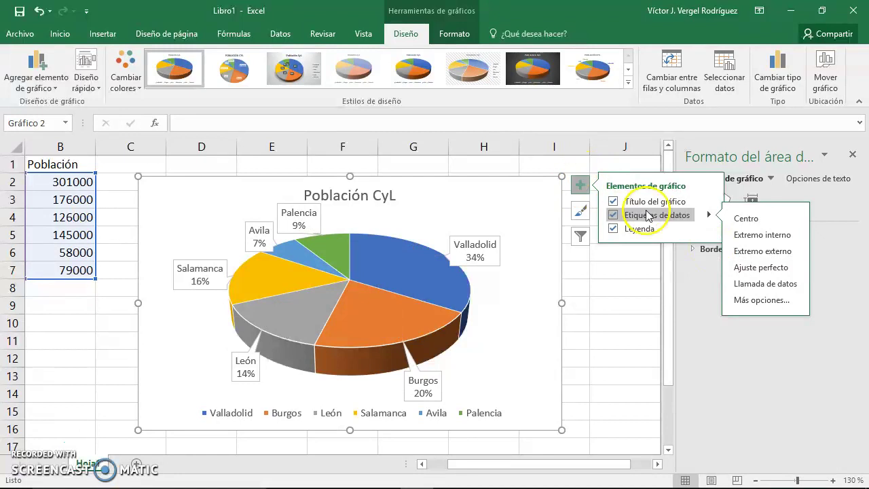
{"action": "left_click", "coordinate": [479, 250]}
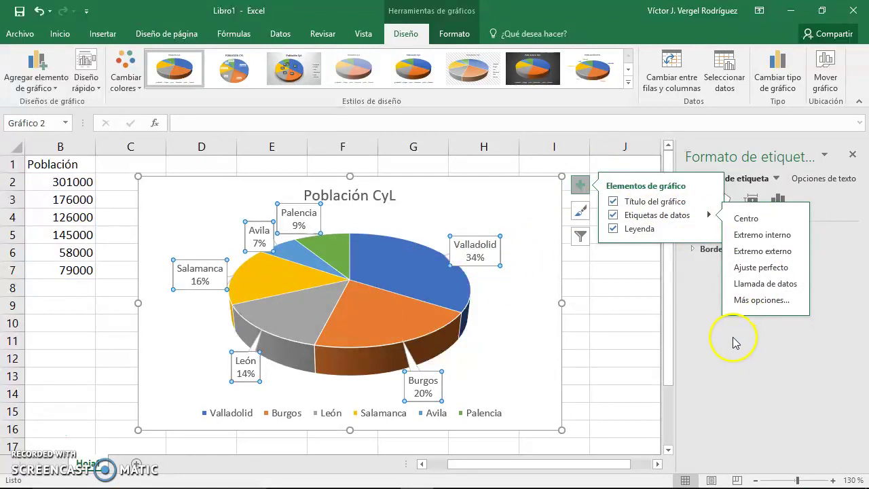
{"action": "left_click", "coordinate": [580, 184]}
Make the data label text solid black with no text outline.
{"action": "left_click", "coordinate": [778, 201]}
{"action": "left_click", "coordinate": [814, 180]}
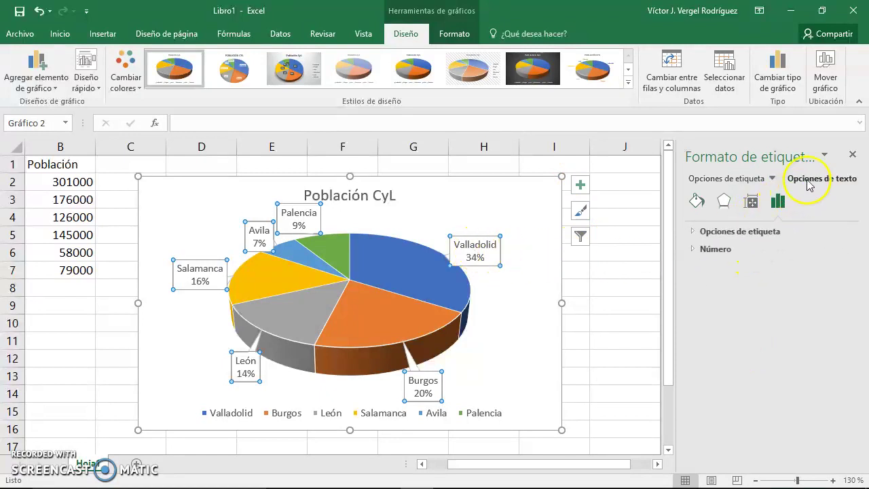
{"action": "left_click", "coordinate": [751, 202]}
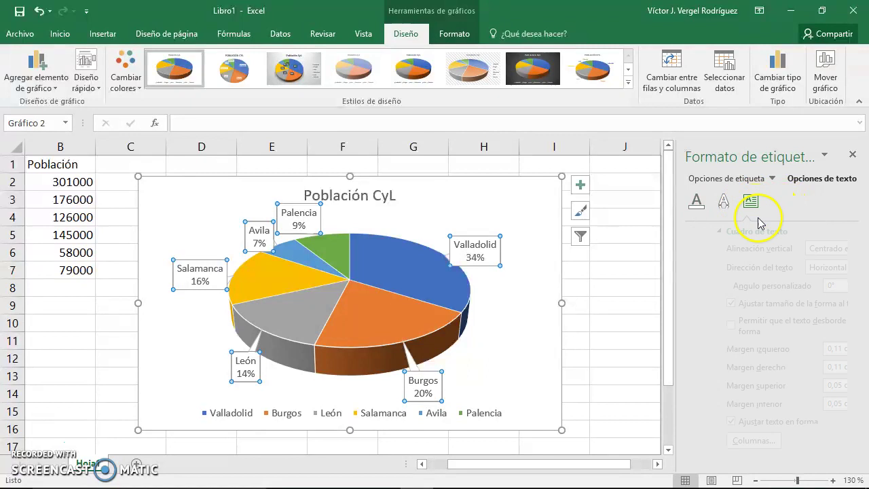
{"action": "left_click", "coordinate": [699, 205]}
{"action": "left_click", "coordinate": [694, 232]}
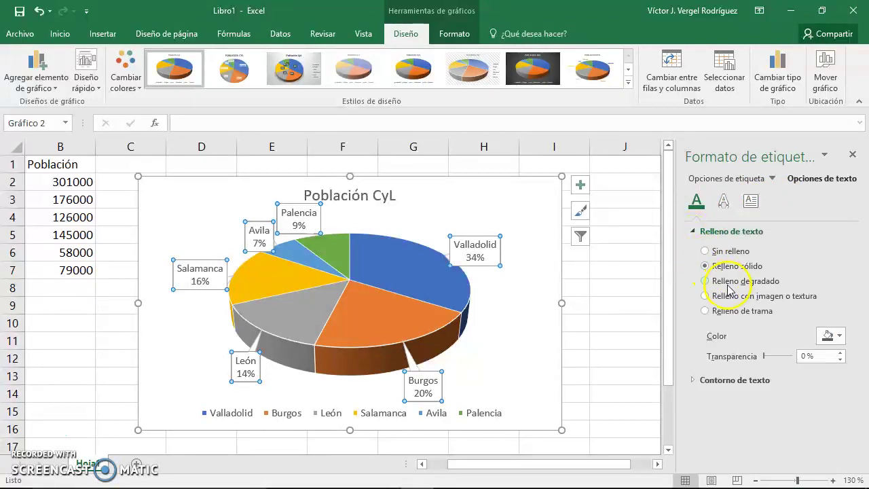
{"action": "left_click", "coordinate": [839, 337]}
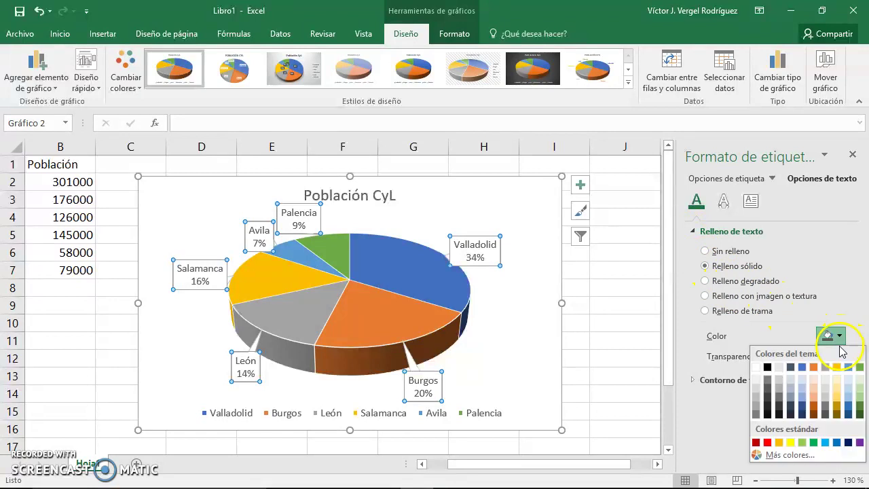
{"action": "left_click", "coordinate": [837, 382]}
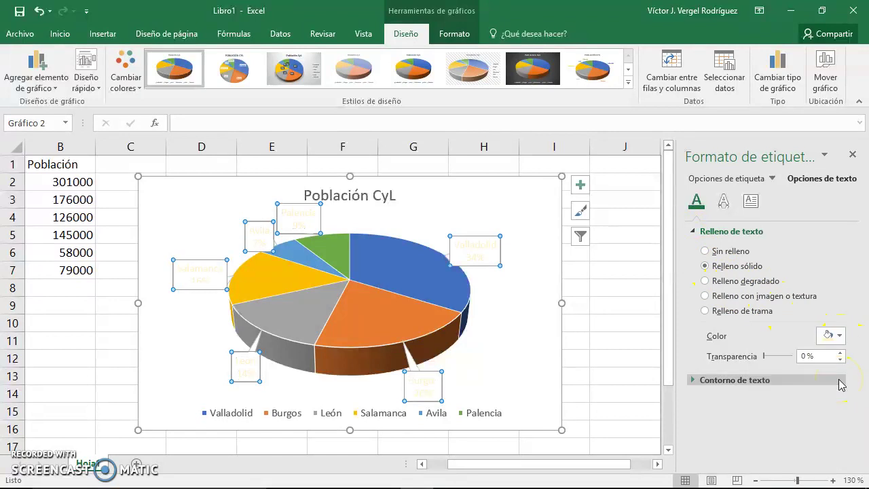
{"action": "left_click", "coordinate": [840, 336]}
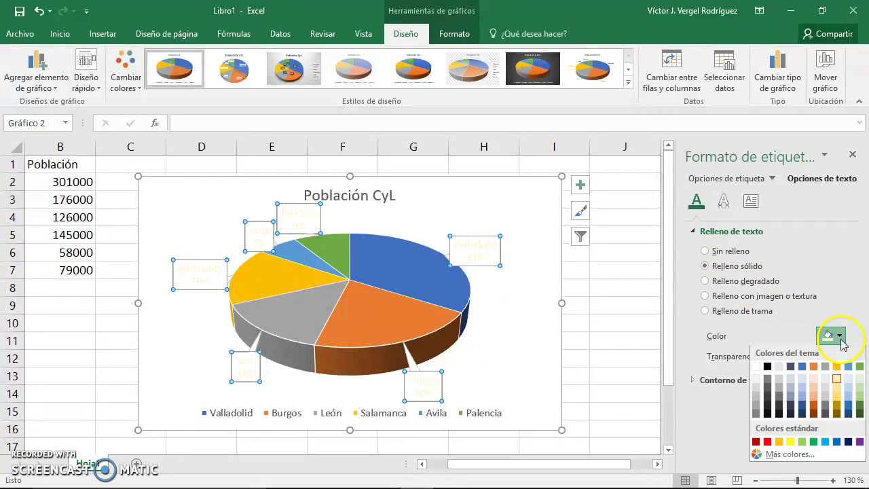
{"action": "left_click", "coordinate": [768, 368]}
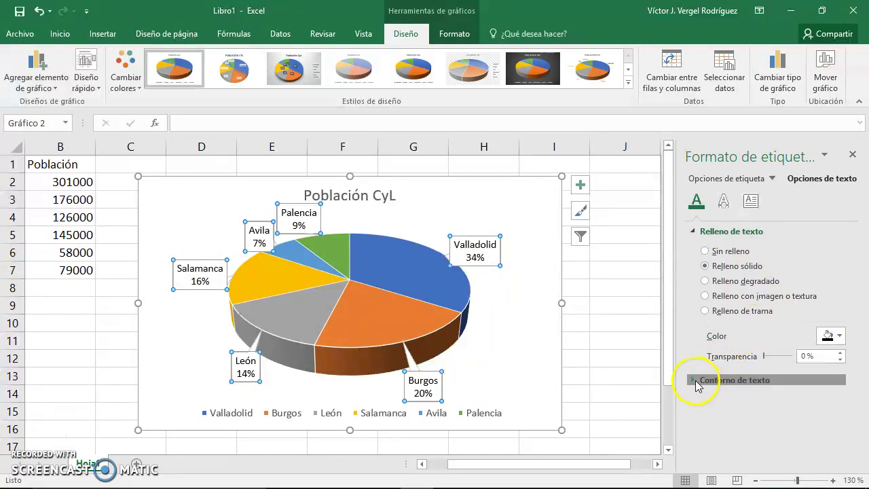
{"action": "left_click", "coordinate": [703, 381]}
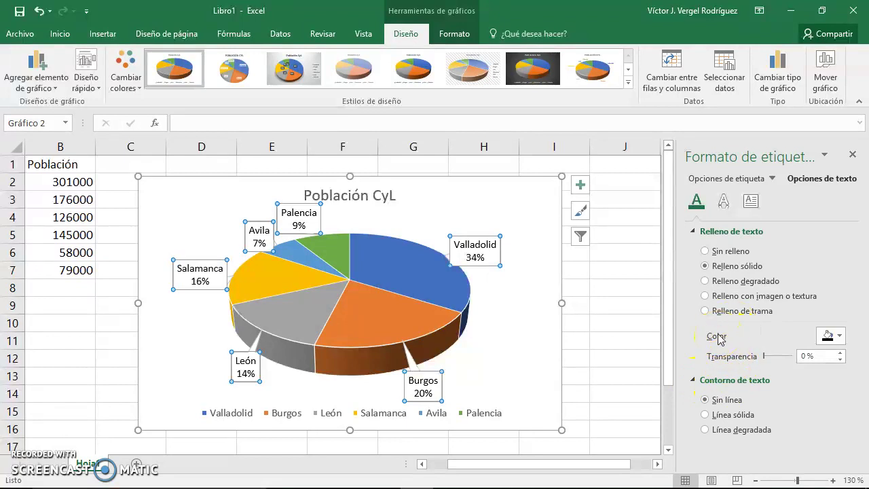
{"action": "left_click", "coordinate": [729, 401]}
Give the label text a light orange shadow: 4 pt blur, 90° angle, 4 pt distance.
{"action": "left_click", "coordinate": [724, 203]}
{"action": "left_click", "coordinate": [701, 237]}
{"action": "left_click", "coordinate": [841, 251]}
{"action": "left_click", "coordinate": [841, 251]}
{"action": "left_click", "coordinate": [840, 272]}
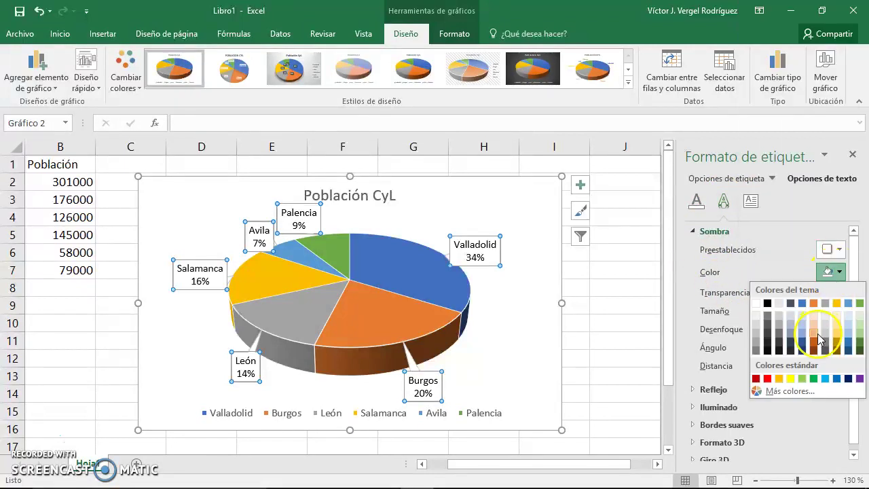
{"action": "left_click", "coordinate": [814, 331]}
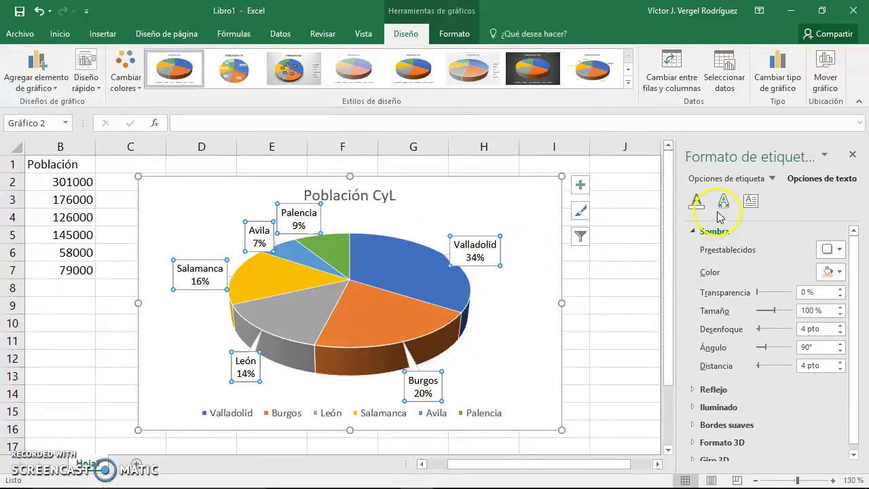
Look at the data label placement choices under chart elements, then dismiss them.
{"action": "left_click", "coordinate": [580, 184]}
{"action": "mouse_move", "coordinate": [670, 221]}
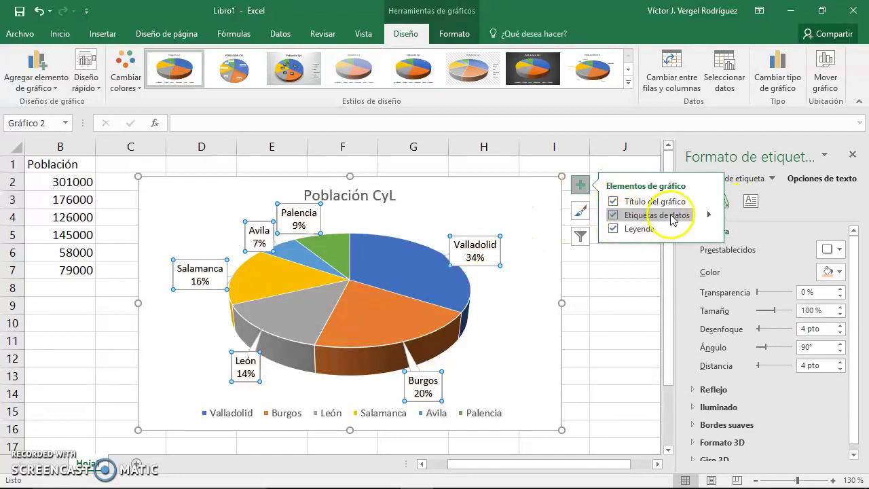
{"action": "left_click", "coordinate": [710, 216]}
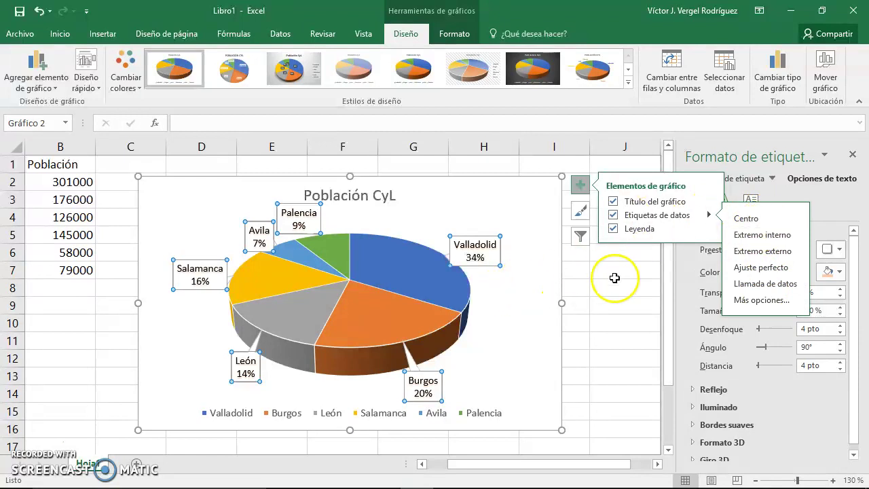
{"action": "left_click", "coordinate": [520, 293]}
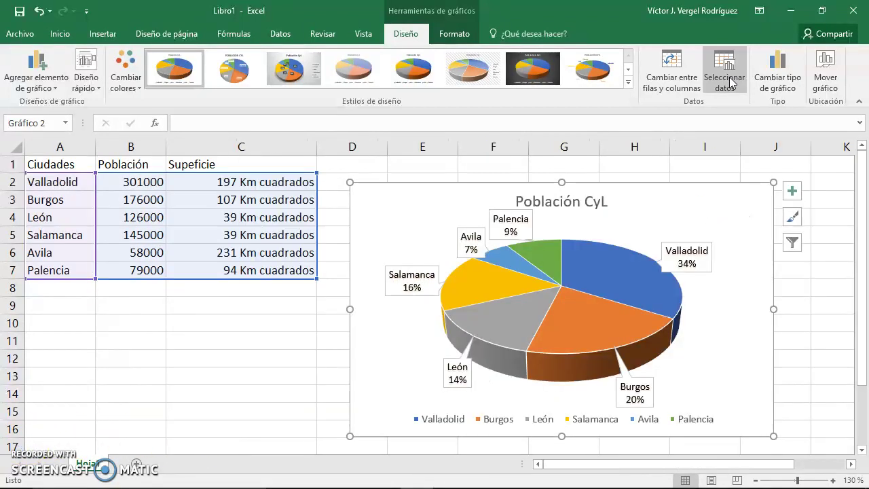
Open Seleccionar datos and set Superficie's category labels to the city names in A2:A7.
{"action": "left_click", "coordinate": [724, 75]}
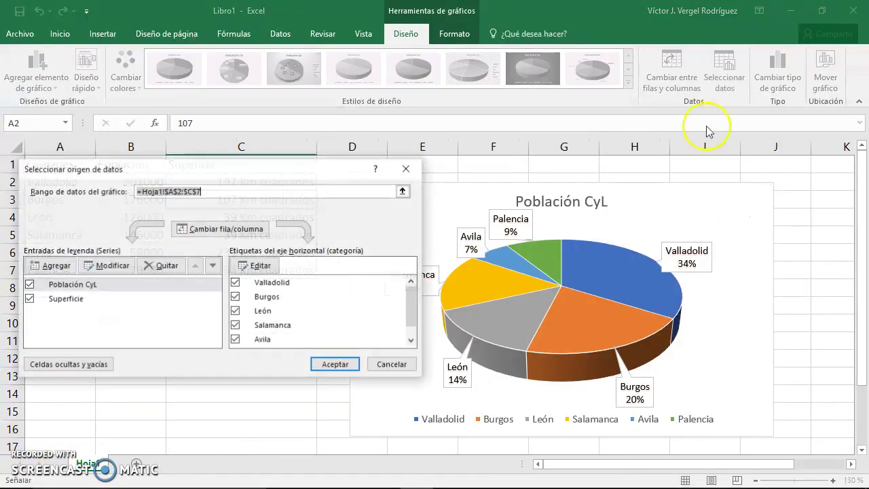
{"action": "mouse_move", "coordinate": [248, 178]}
{"action": "left_mouse_down"}
{"action": "mouse_move", "coordinate": [685, 241]}
{"action": "mouse_move", "coordinate": [594, 174]}
{"action": "left_mouse_up"}
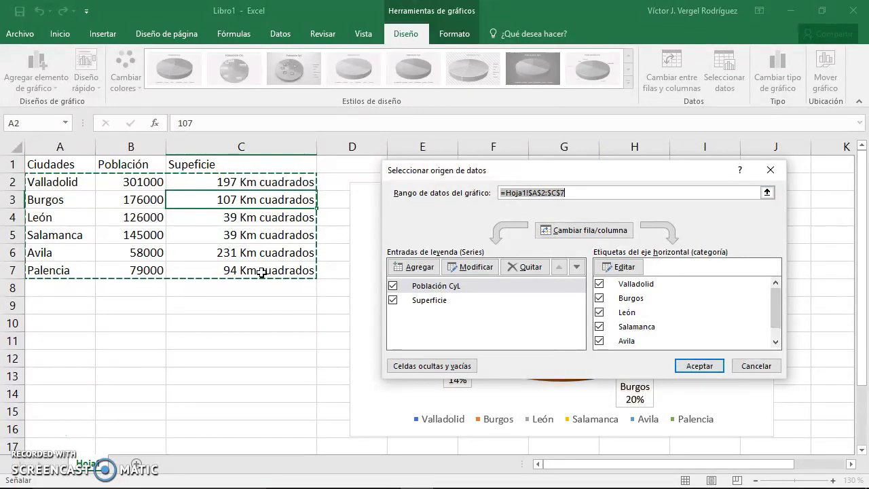
{"action": "left_click", "coordinate": [438, 300]}
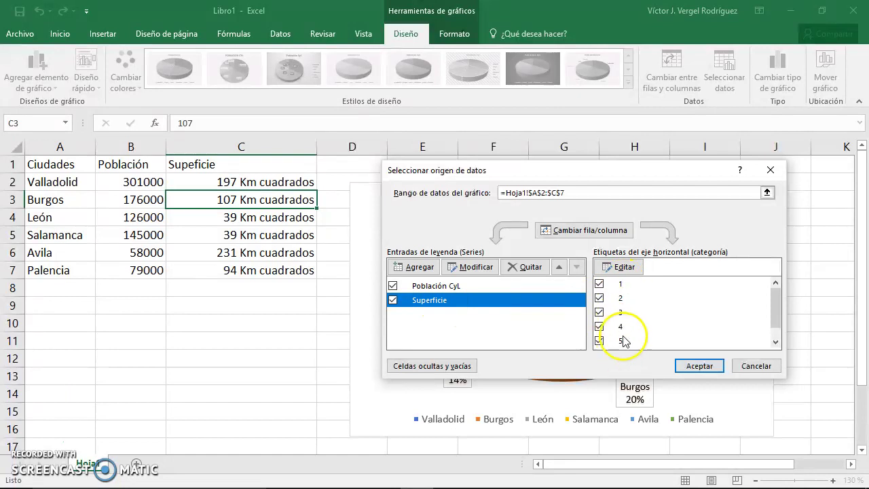
{"action": "left_click", "coordinate": [622, 265]}
{"action": "left_click_drag", "start_coordinate": [68, 182], "coordinate": [71, 272]}
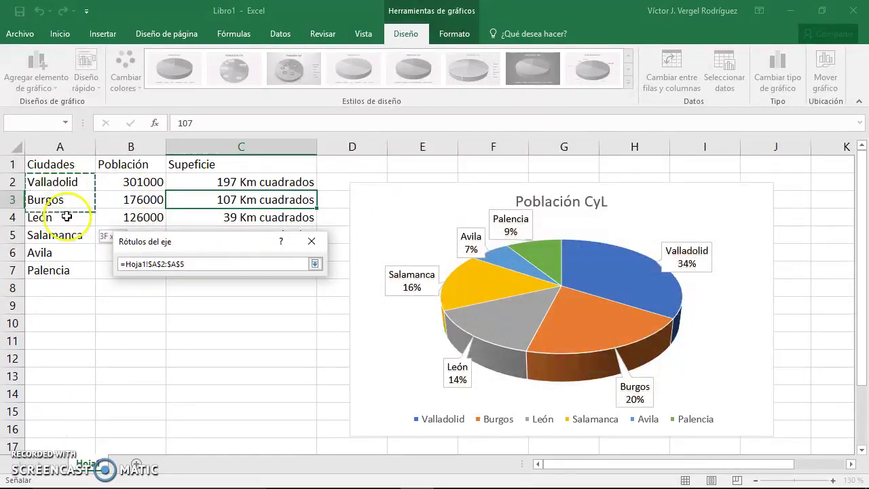
{"action": "left_click", "coordinate": [235, 292]}
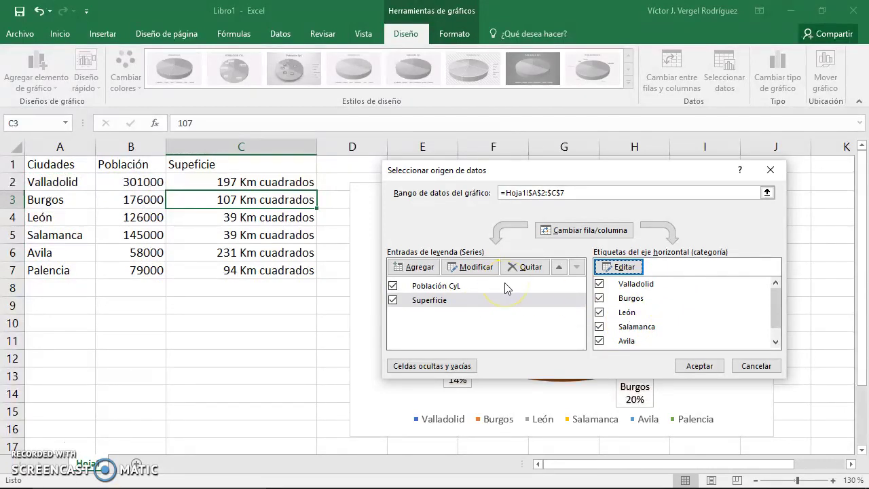
{"action": "mouse_move", "coordinate": [531, 176]}
{"action": "left_mouse_down"}
{"action": "mouse_move", "coordinate": [182, 192]}
{"action": "mouse_move", "coordinate": [155, 158]}
{"action": "left_mouse_up"}
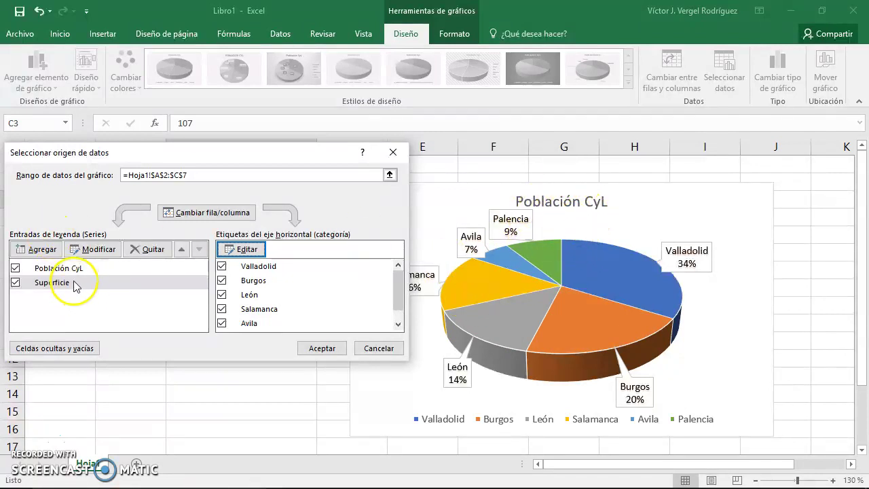
Reorder the series, leaving Población CyL first above Superficie, and close the dialog.
{"action": "left_click", "coordinate": [170, 269]}
{"action": "left_click", "coordinate": [127, 282]}
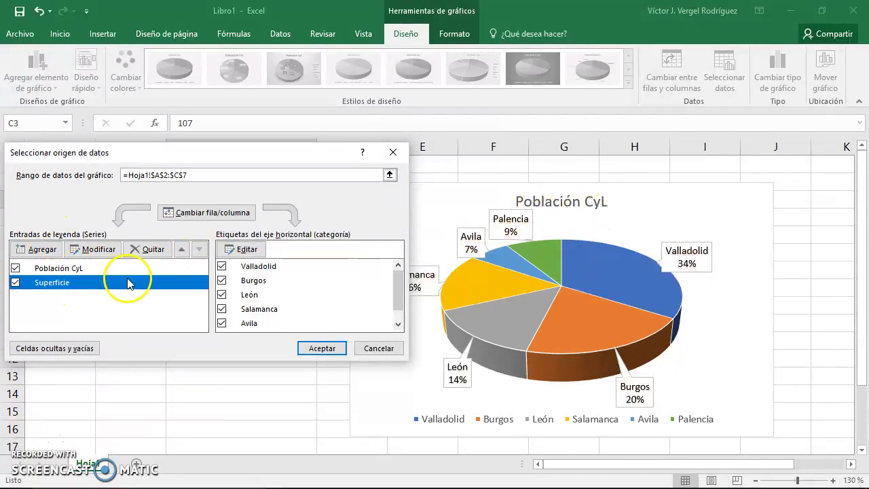
{"action": "left_click", "coordinate": [180, 250]}
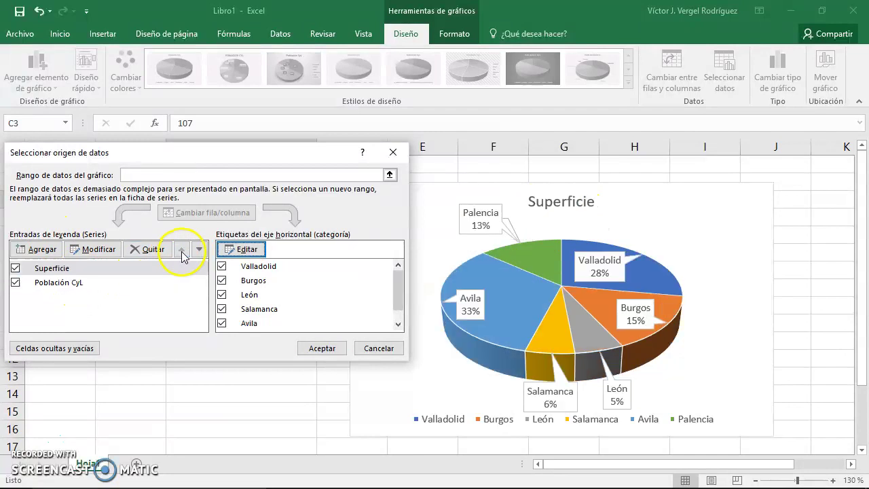
{"action": "left_click", "coordinate": [74, 282]}
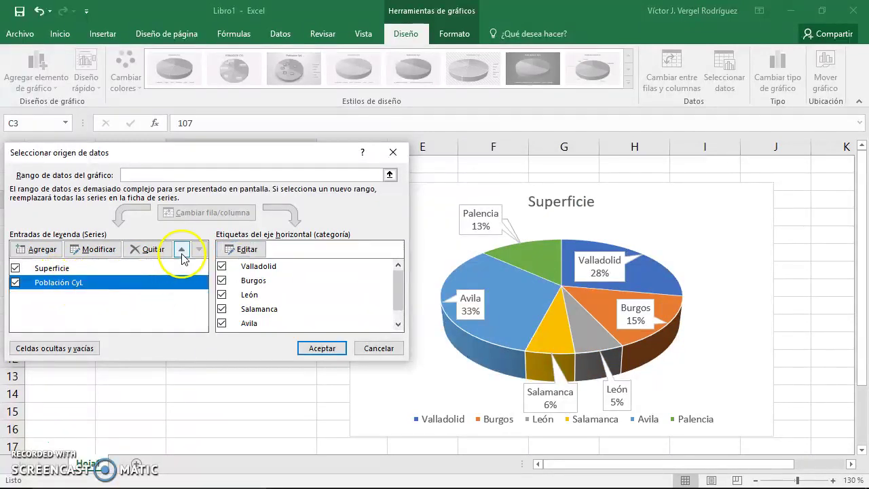
{"action": "left_click", "coordinate": [183, 250]}
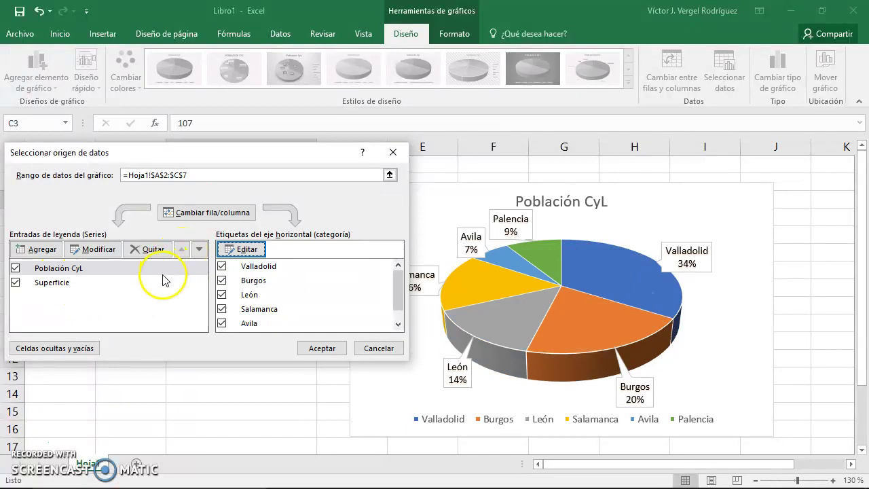
{"action": "left_click", "coordinate": [136, 282]}
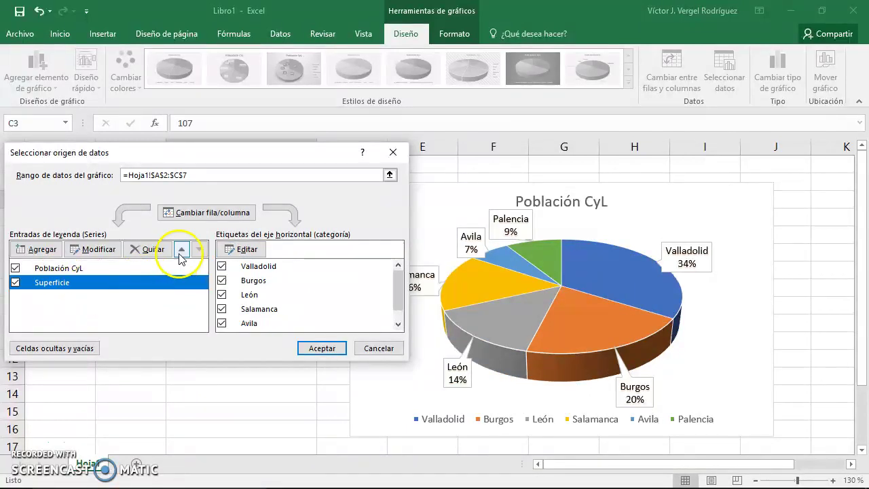
{"action": "left_click", "coordinate": [181, 252]}
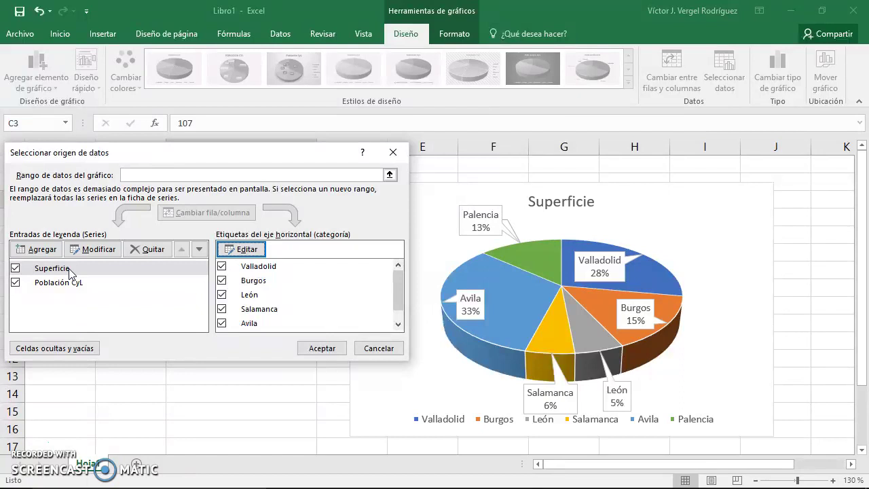
{"action": "left_click", "coordinate": [72, 272]}
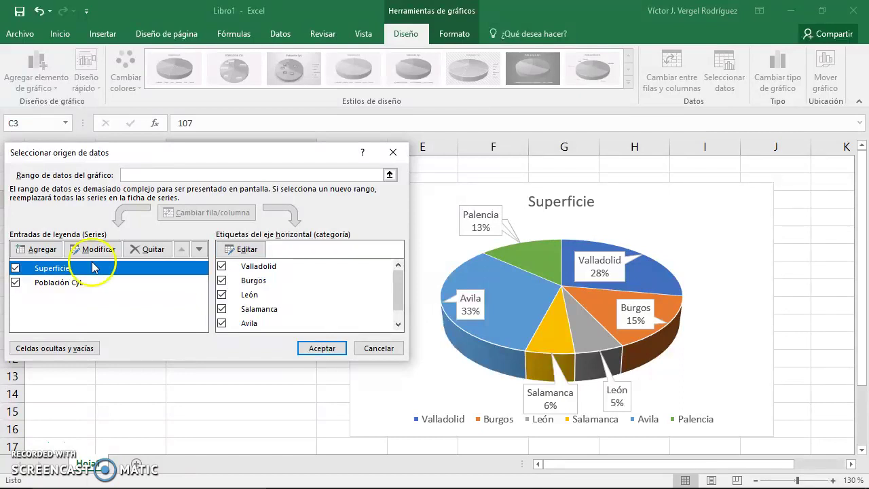
{"action": "left_click", "coordinate": [199, 249]}
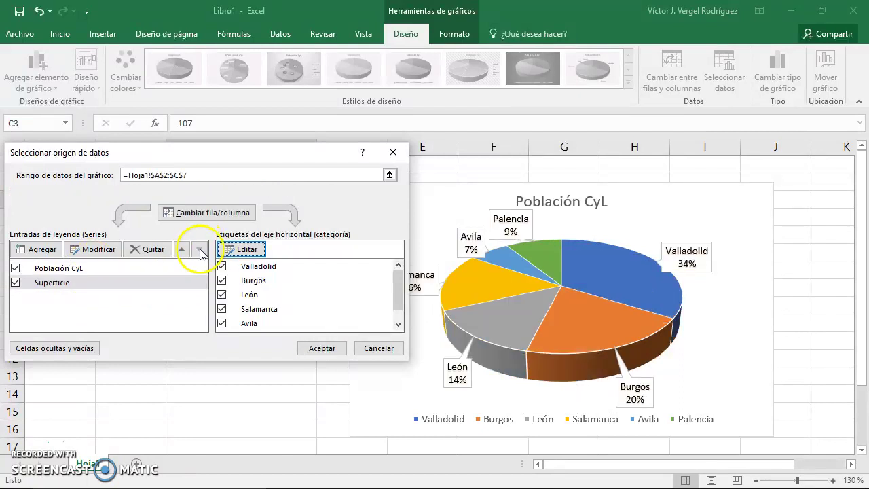
{"action": "left_click", "coordinate": [116, 268]}
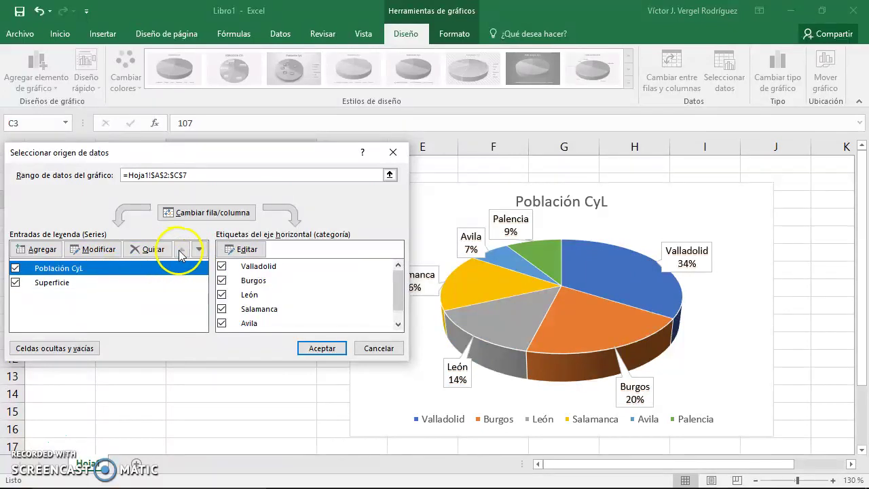
{"action": "left_click", "coordinate": [199, 250]}
{"action": "left_click", "coordinate": [126, 269]}
{"action": "left_click", "coordinate": [126, 283]}
{"action": "left_click", "coordinate": [181, 250]}
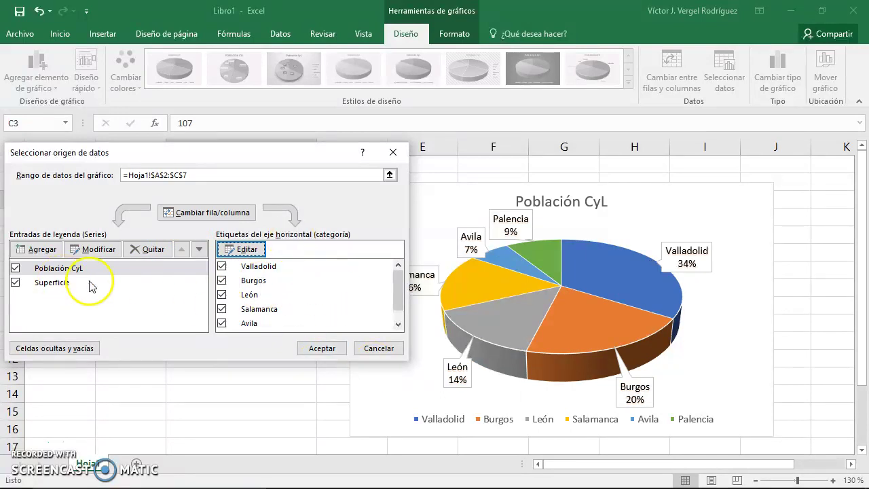
{"action": "left_click", "coordinate": [324, 353]}
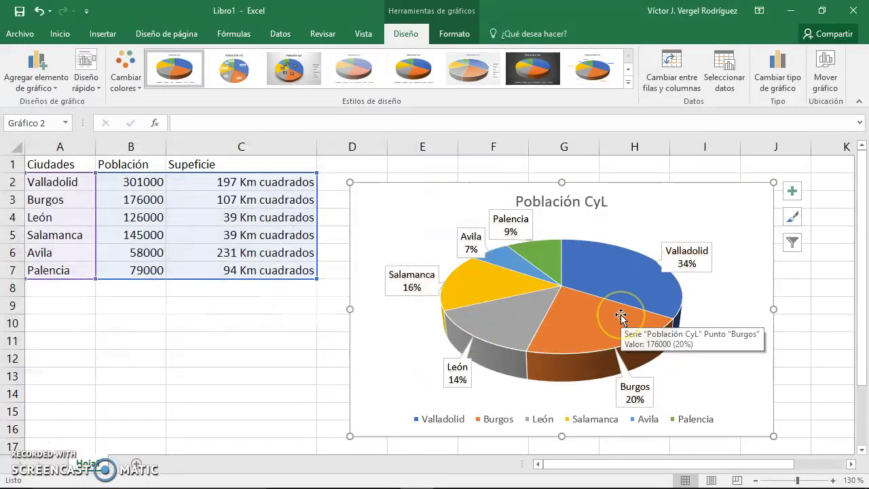
Look through the Formato and Diseño tabs, Diseño rápido and chart elements, then open Cambiar tipo de gráfico.
{"action": "left_click", "coordinate": [472, 35]}
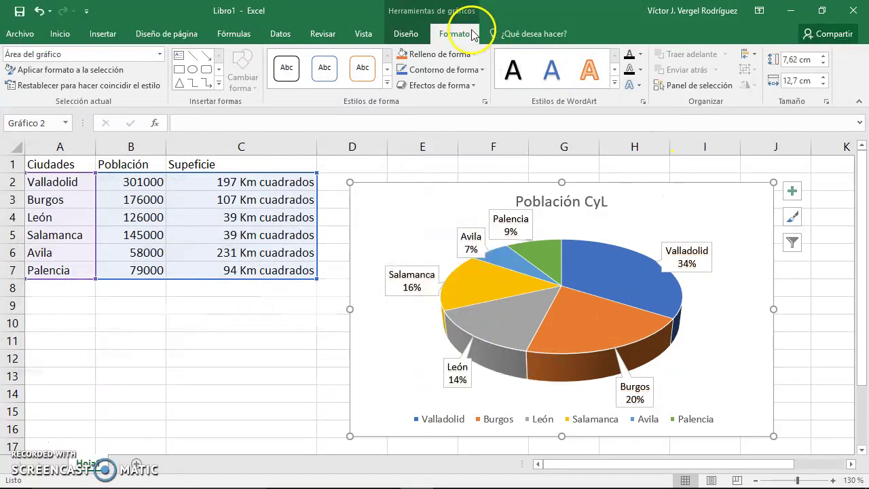
{"action": "left_click", "coordinate": [406, 34]}
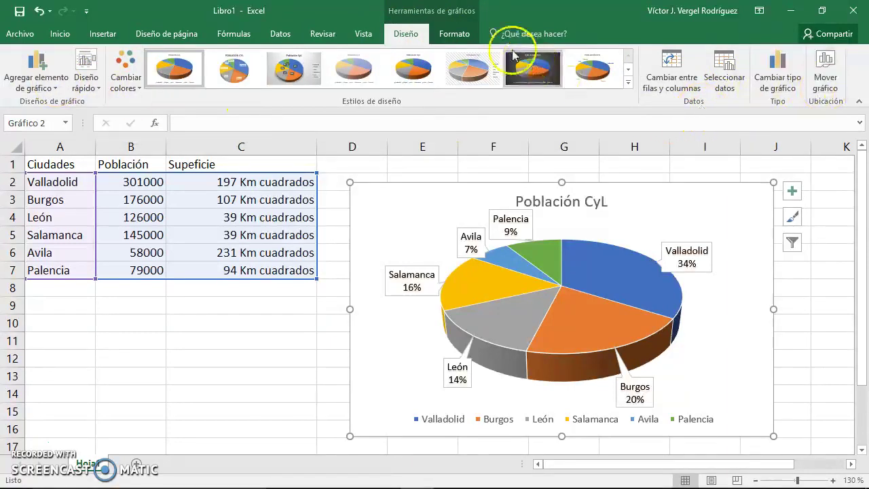
{"action": "left_click", "coordinate": [448, 38]}
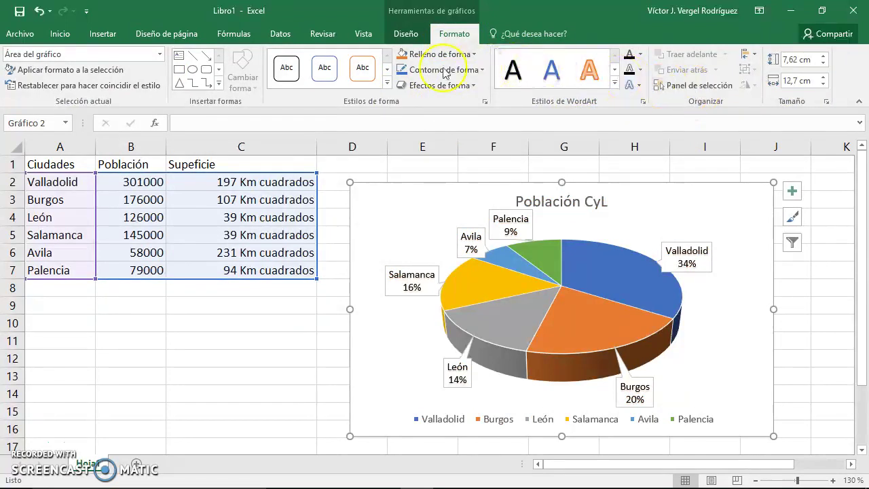
{"action": "left_click", "coordinate": [402, 38]}
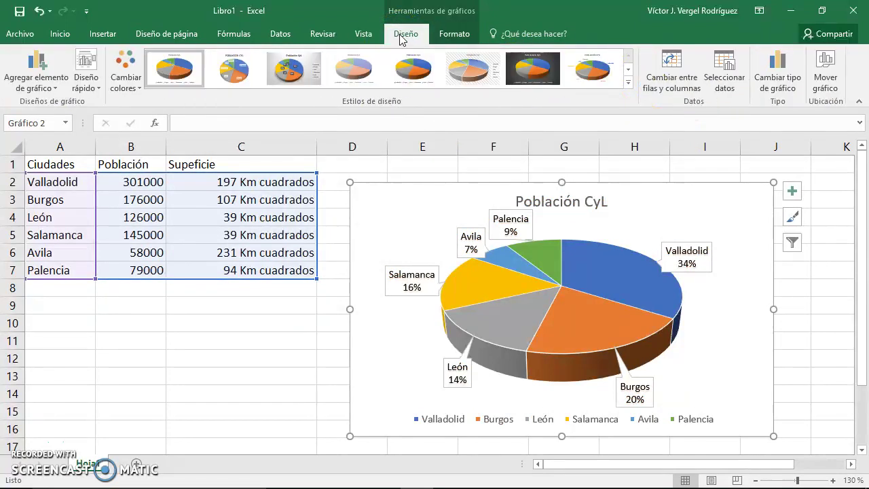
{"action": "left_click", "coordinate": [85, 80]}
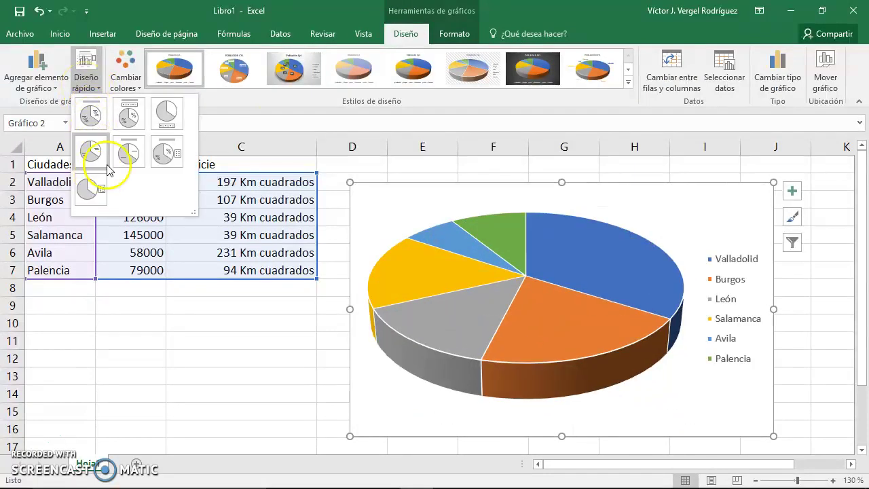
{"action": "left_click", "coordinate": [59, 87]}
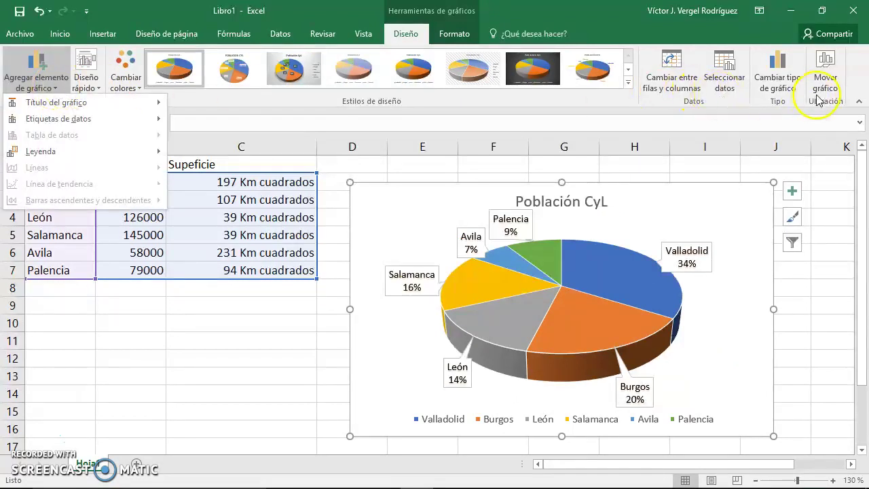
{"action": "left_click", "coordinate": [792, 82]}
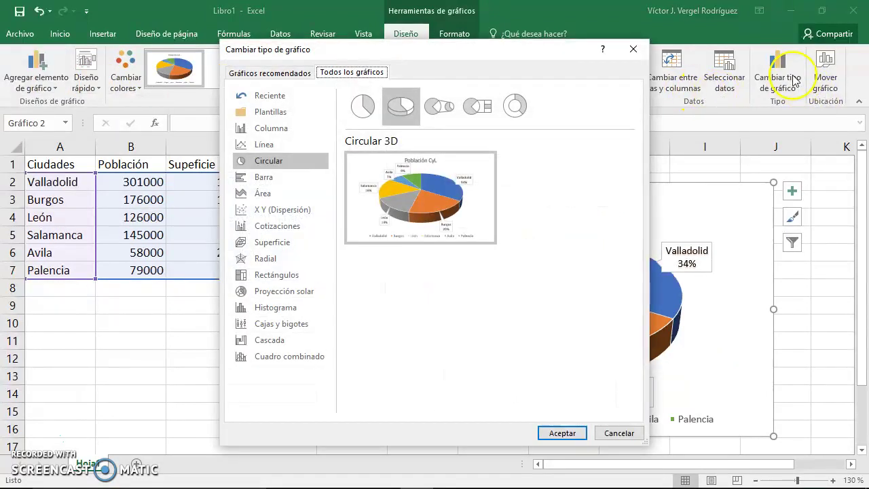
Change the Población CyL pie chart to the Anillo doughnut type and confirm.
{"action": "left_click_drag", "start_coordinate": [485, 49], "coordinate": [378, 42]}
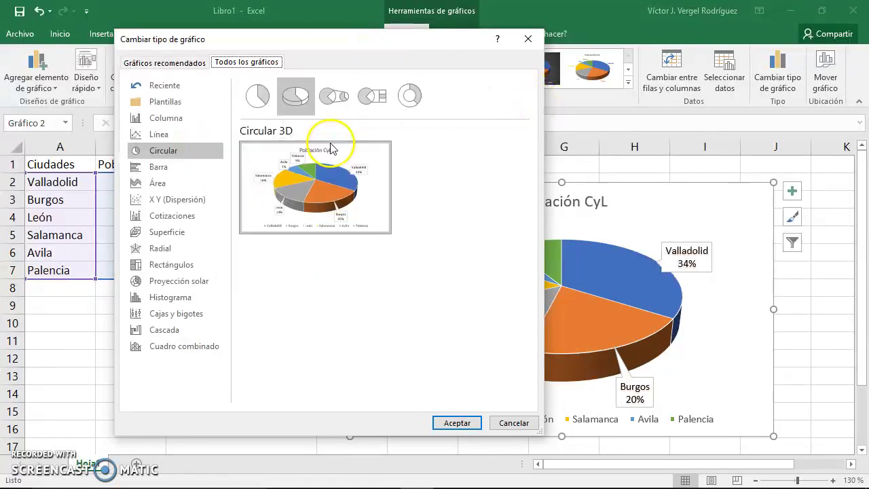
{"action": "left_click", "coordinate": [421, 102]}
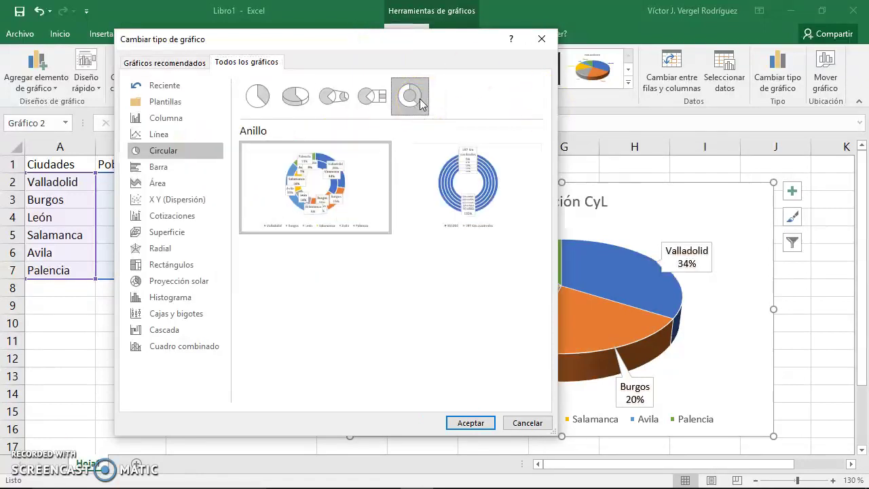
{"action": "mouse_move", "coordinate": [397, 48]}
{"action": "left_mouse_down"}
{"action": "mouse_move", "coordinate": [345, 129]}
{"action": "mouse_move", "coordinate": [310, 83]}
{"action": "left_mouse_up"}
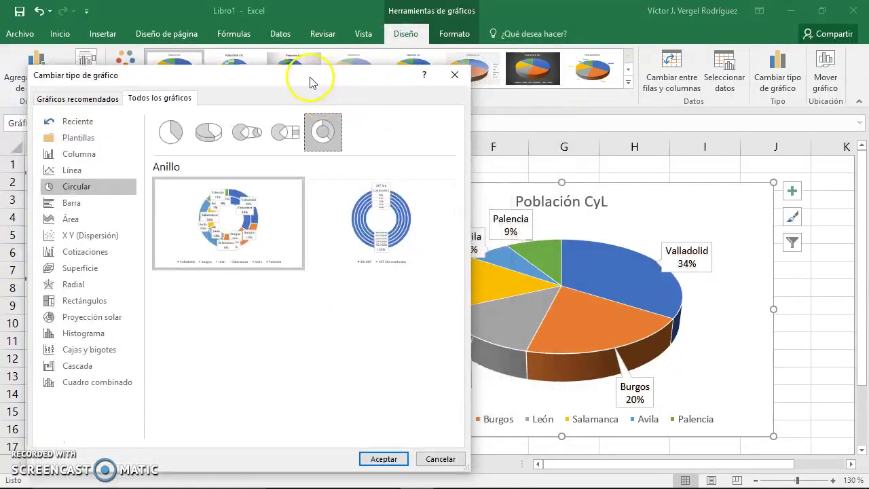
{"action": "left_click", "coordinate": [317, 135]}
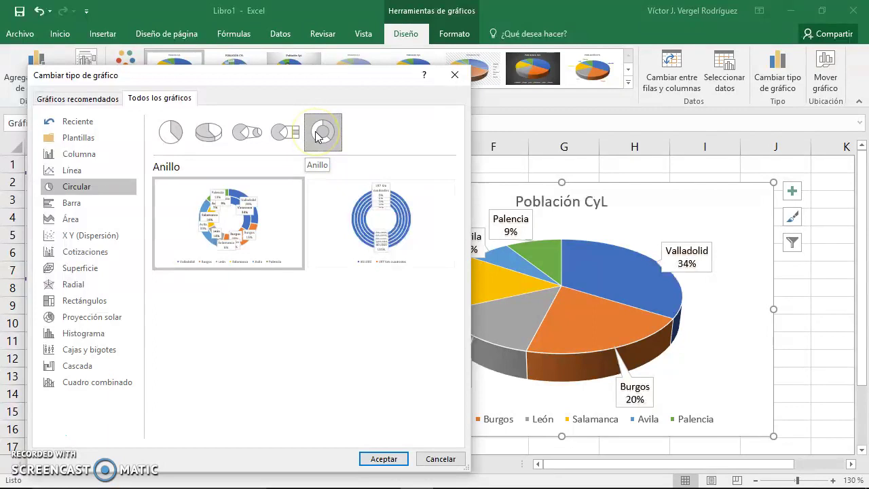
{"action": "left_click", "coordinate": [385, 460]}
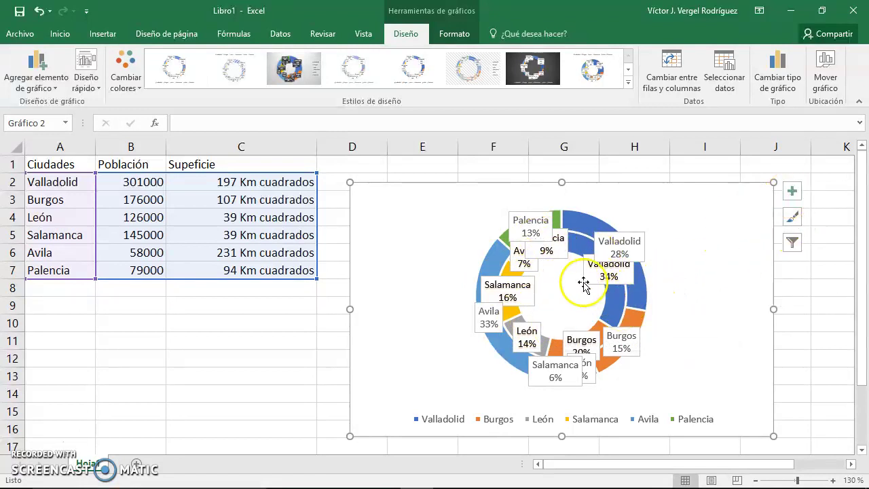
{"action": "key", "text": "alt+Tab"}
{"action": "key", "text": "alt+Tab"}
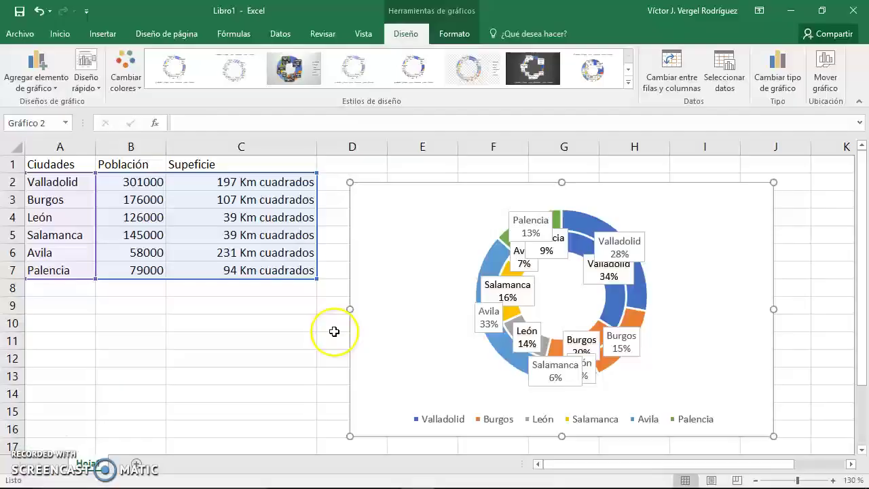
{"action": "key", "text": "alt+Tab"}
{"action": "key", "text": "alt+Tab"}
{"action": "key", "text": "alt+Tab"}
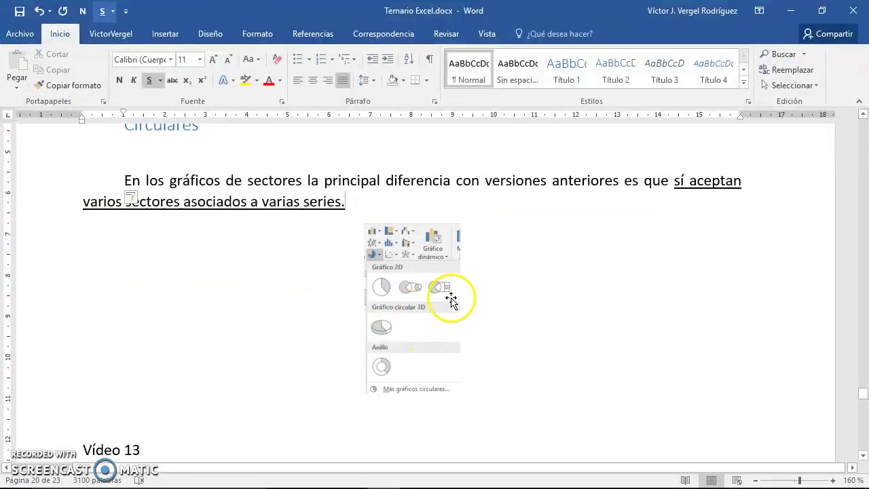
{"action": "key", "text": "BackSpace"}
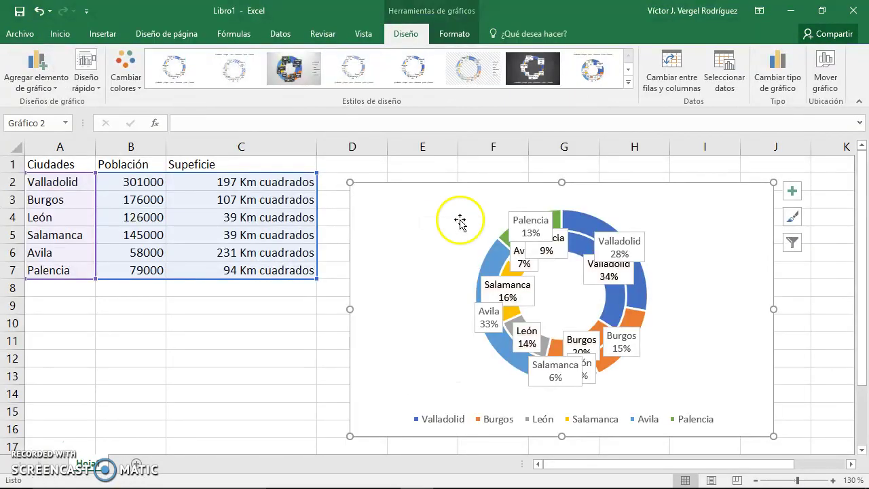
Uncheck Nombre de categoría for the Valladolid 34% label in Format Data Labels.
{"action": "left_click", "coordinate": [610, 272]}
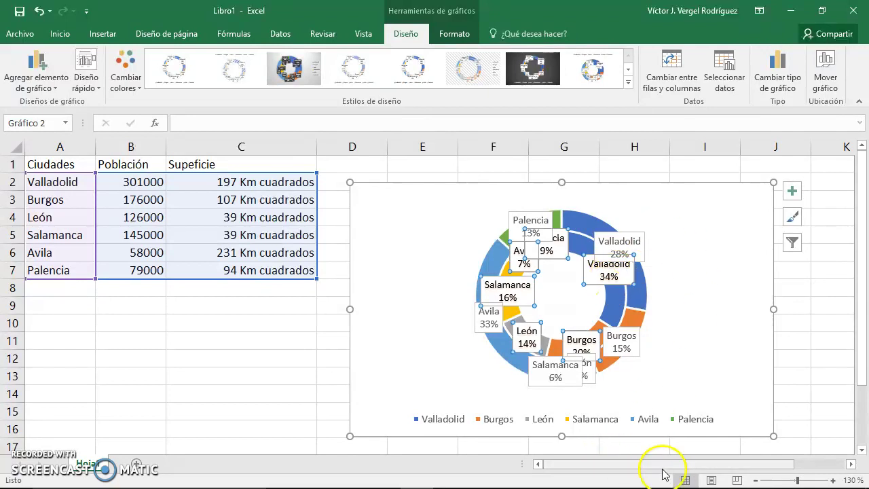
{"action": "scroll", "coordinate": [664, 469], "scroll_direction": "right", "scroll_amount": 2}
{"action": "left_click", "coordinate": [467, 271]}
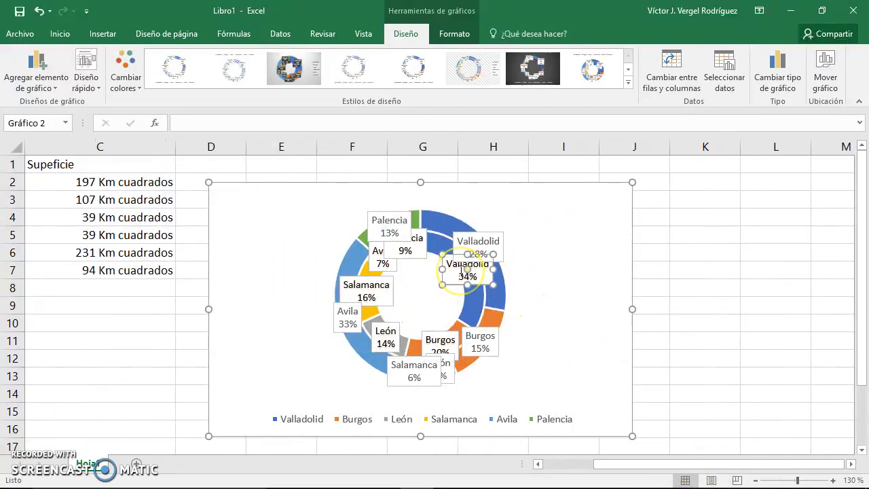
{"action": "double_click", "coordinate": [467, 270]}
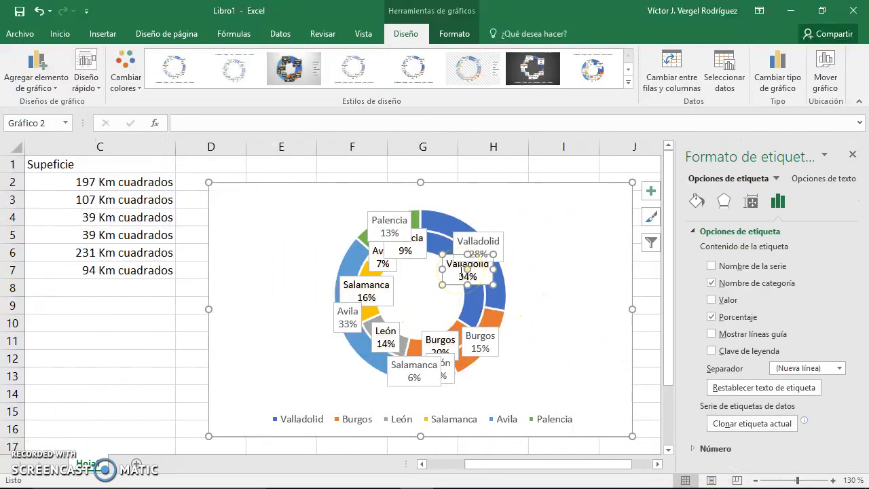
{"action": "left_click", "coordinate": [747, 289]}
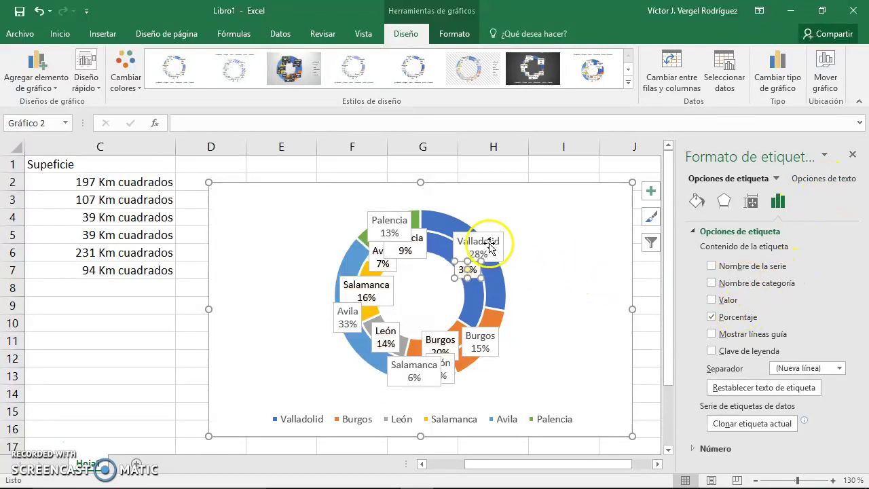
Hide the city names on the remaining ring labels so only percentages show.
{"action": "left_click", "coordinate": [552, 252]}
{"action": "left_click", "coordinate": [474, 246]}
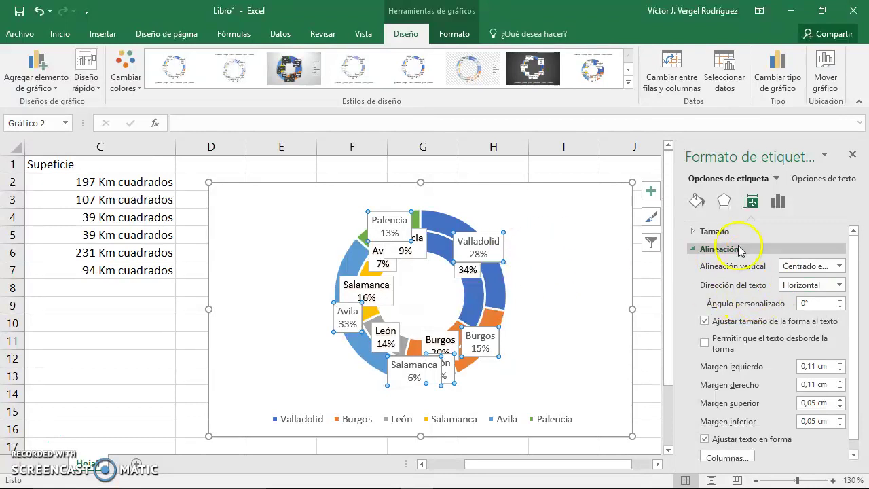
{"action": "left_click", "coordinate": [777, 201]}
{"action": "left_click", "coordinate": [710, 232]}
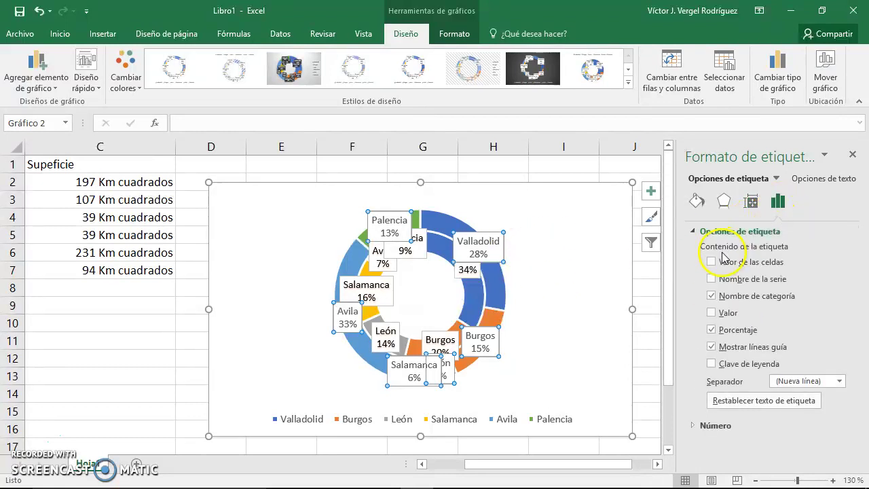
{"action": "left_click", "coordinate": [407, 246]}
{"action": "left_click", "coordinate": [739, 299]}
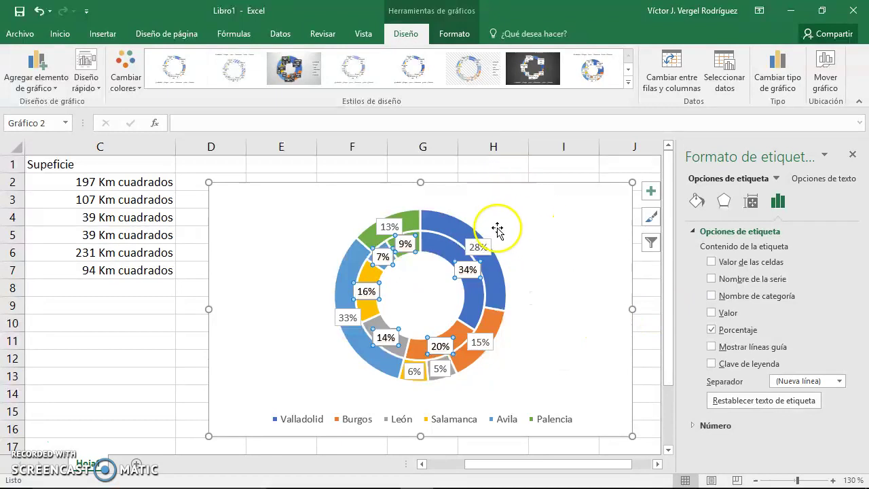
{"action": "left_click", "coordinate": [539, 237]}
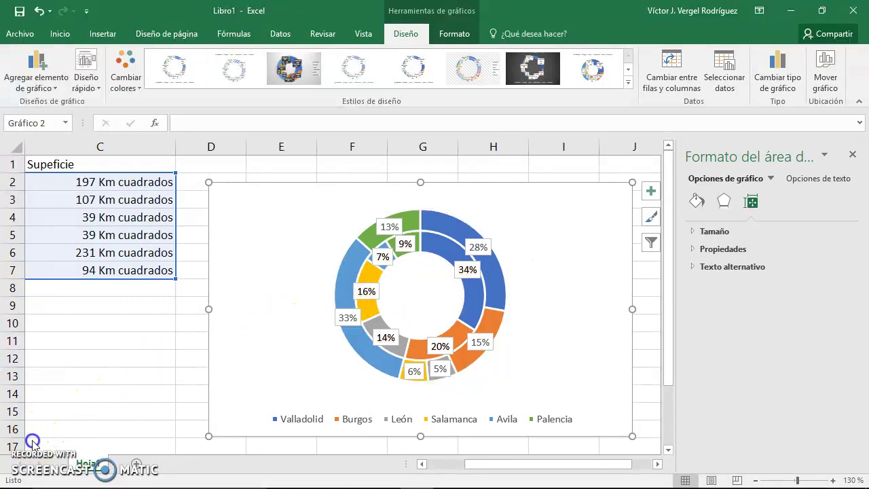
Drag the outer Superficie ring's slices outward to separate its segments.
{"action": "left_click", "coordinate": [458, 227]}
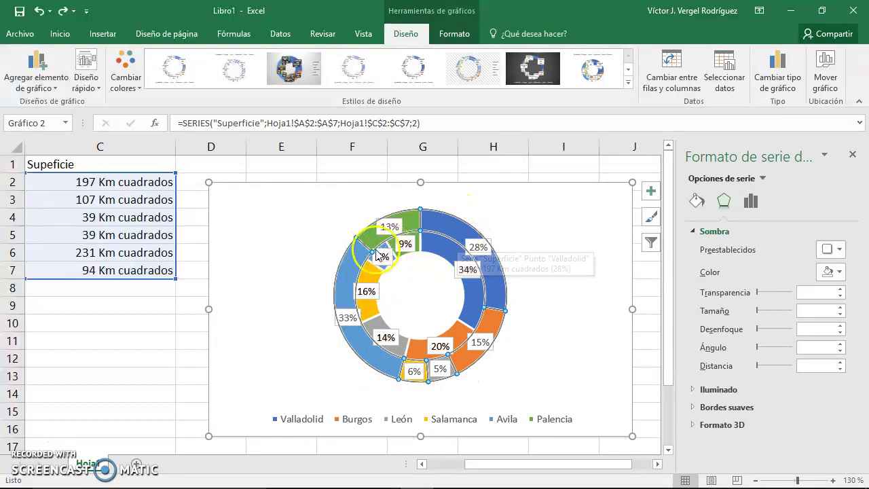
{"action": "left_click", "coordinate": [585, 325]}
{"action": "left_click", "coordinate": [506, 284]}
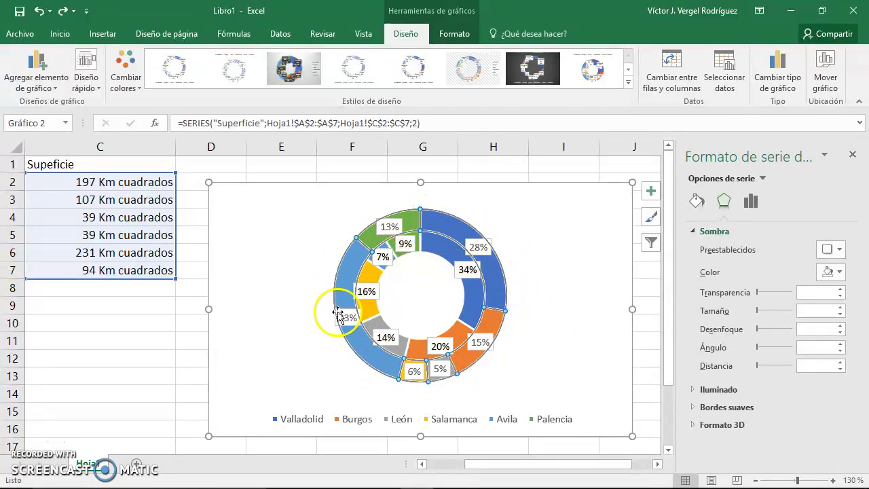
{"action": "mouse_move", "coordinate": [472, 238]}
{"action": "mouse_move", "coordinate": [470, 239]}
{"action": "left_mouse_down"}
{"action": "mouse_move", "coordinate": [497, 232]}
{"action": "mouse_move", "coordinate": [540, 264]}
{"action": "left_mouse_up"}
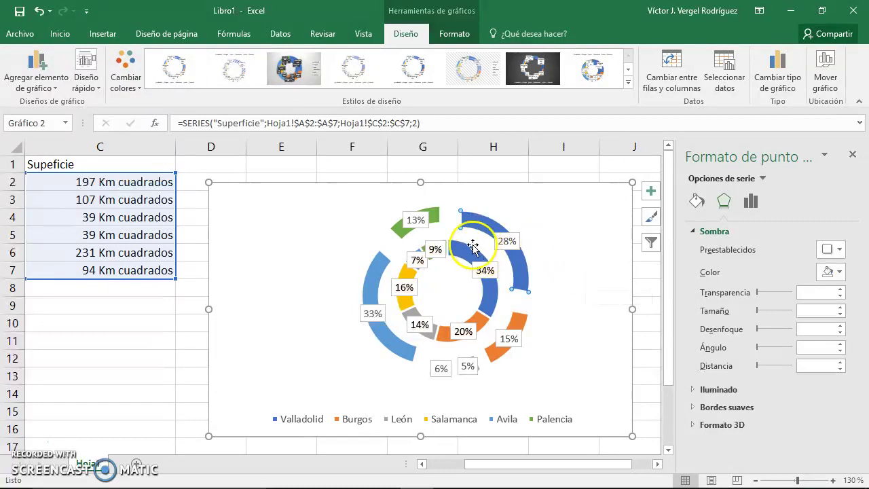
{"action": "left_click", "coordinate": [417, 219]}
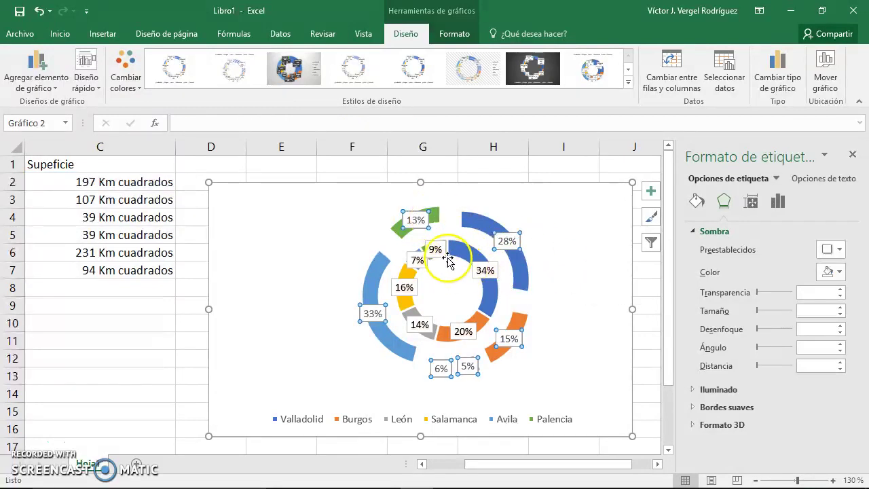
{"action": "left_click", "coordinate": [437, 250]}
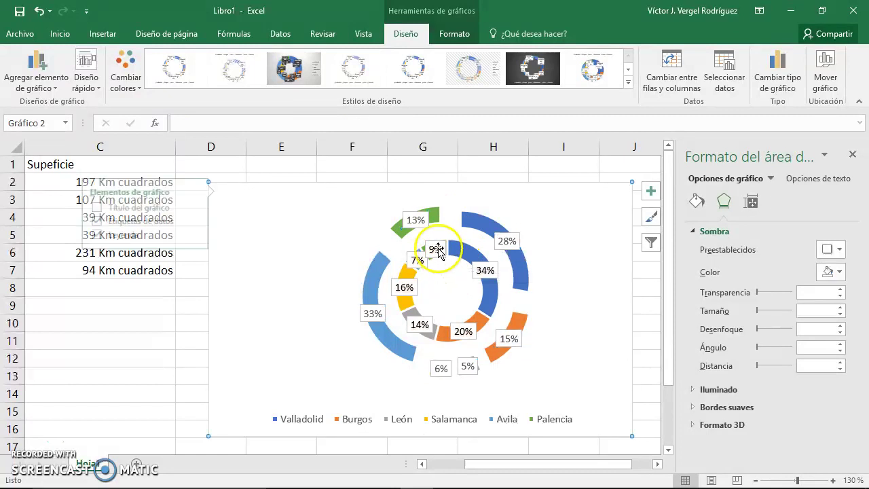
{"action": "left_click", "coordinate": [417, 217]}
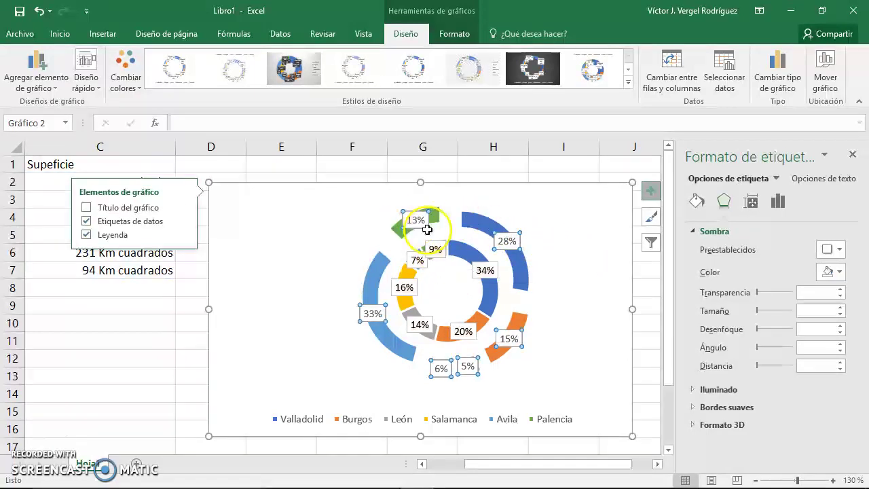
{"action": "left_click", "coordinate": [781, 202]}
{"action": "left_click", "coordinate": [693, 233]}
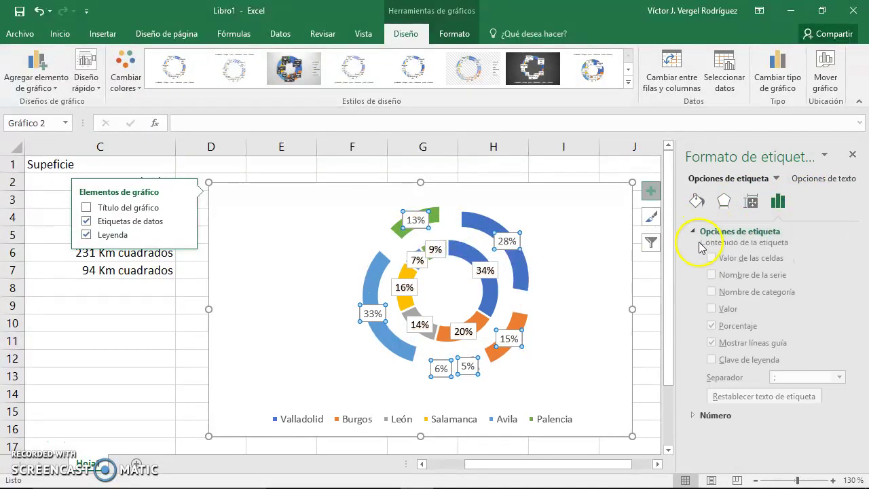
{"action": "left_click", "coordinate": [691, 426]}
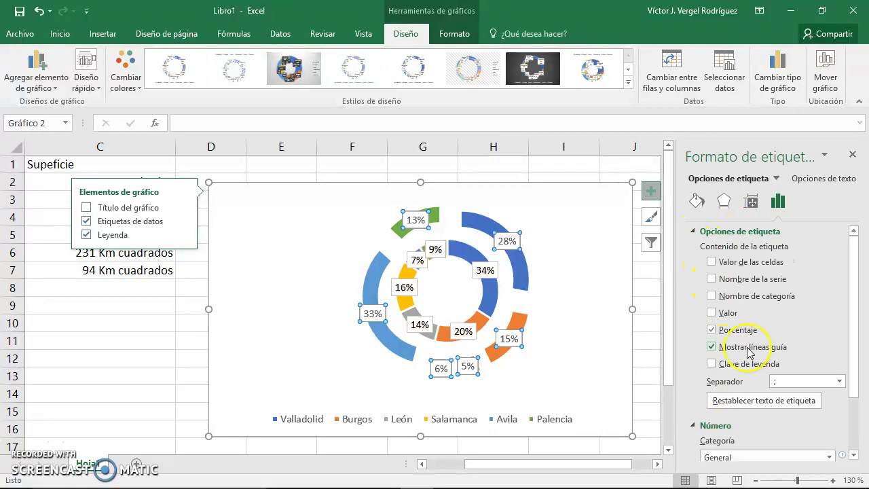
{"action": "left_click", "coordinate": [752, 202]}
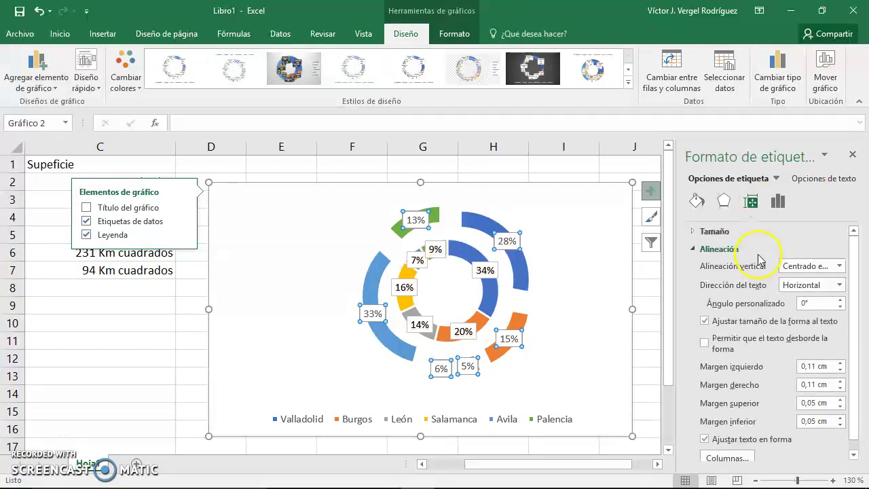
{"action": "scroll", "coordinate": [747, 392], "scroll_direction": "down", "scroll_amount": 1}
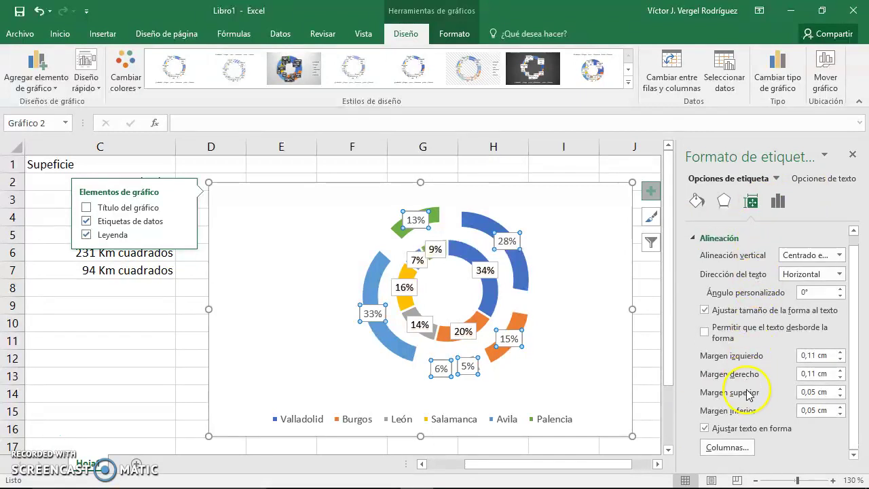
{"action": "scroll", "coordinate": [748, 380], "scroll_direction": "up", "scroll_amount": 1}
{"action": "left_click", "coordinate": [695, 231]}
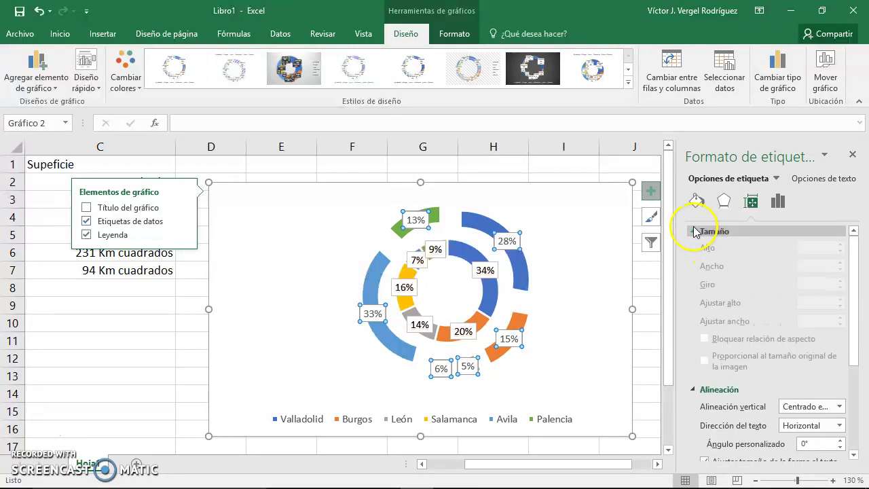
{"action": "scroll", "coordinate": [722, 353], "scroll_direction": "down", "scroll_amount": 3}
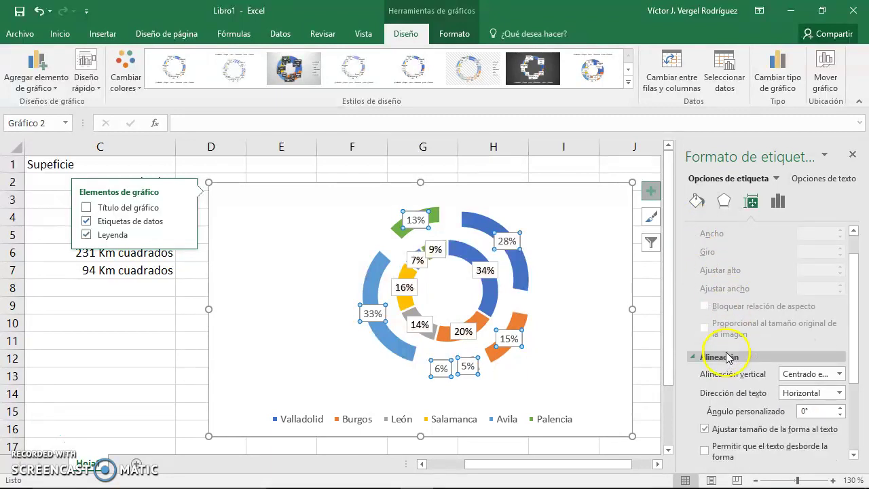
Set the outer-ring percentage labels to no fill and no border.
{"action": "left_click", "coordinate": [696, 200]}
{"action": "scroll", "coordinate": [728, 243], "scroll_direction": "up", "scroll_amount": 3}
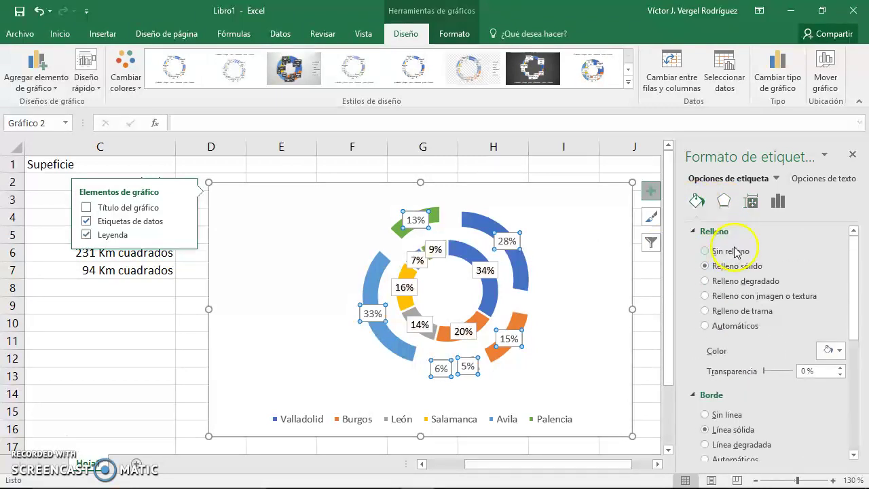
{"action": "left_click", "coordinate": [716, 253]}
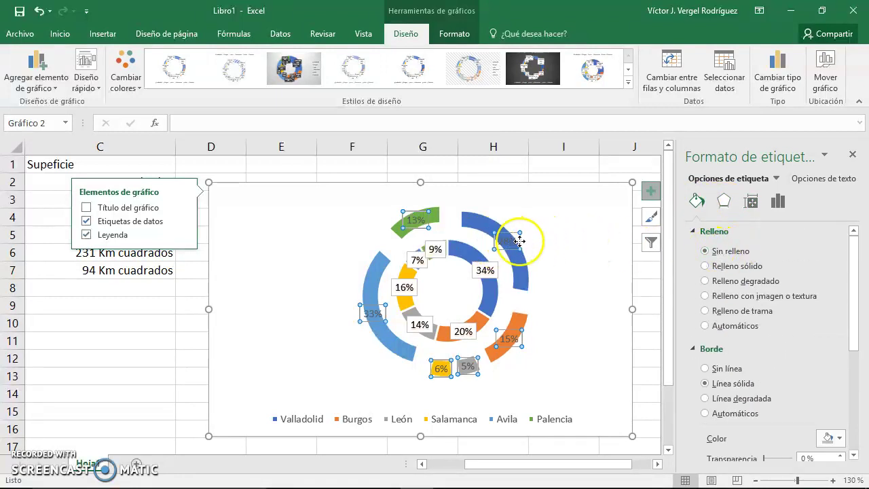
{"action": "left_click", "coordinate": [718, 369]}
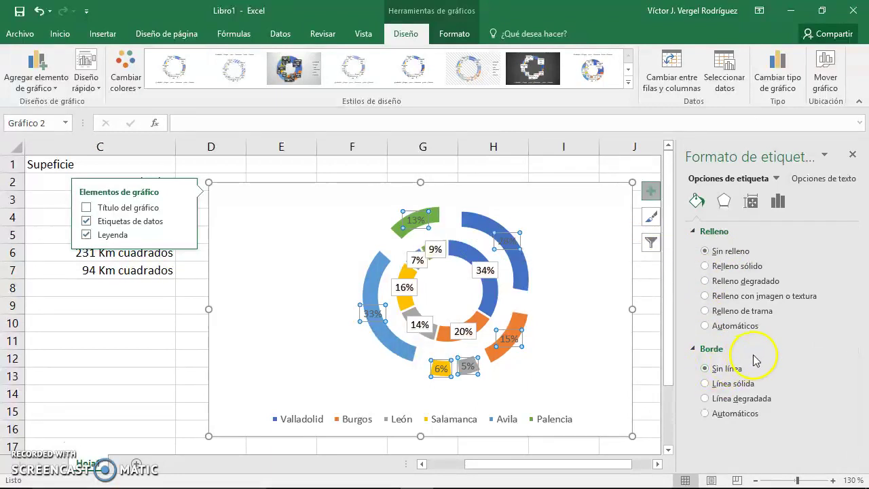
Browse the Efectos, Tamaño y propiedades and label options tabs, returning to Relleno y línea.
{"action": "left_click", "coordinate": [726, 203]}
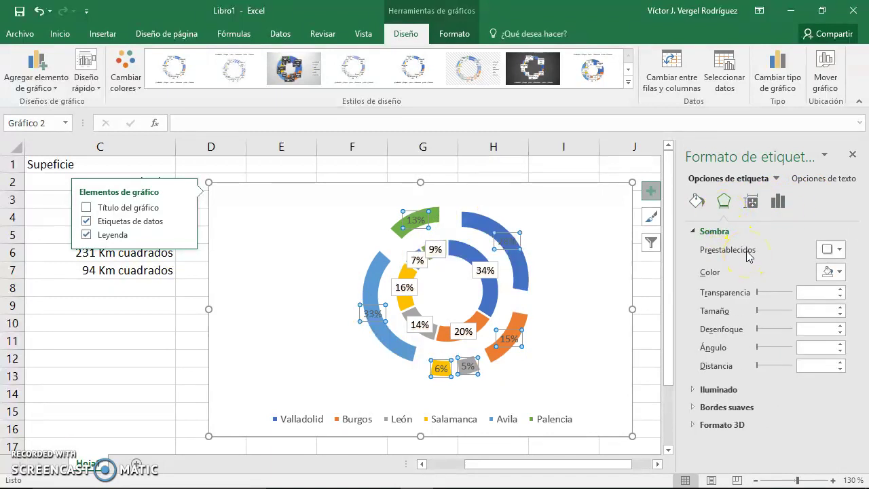
{"action": "left_click", "coordinate": [751, 202]}
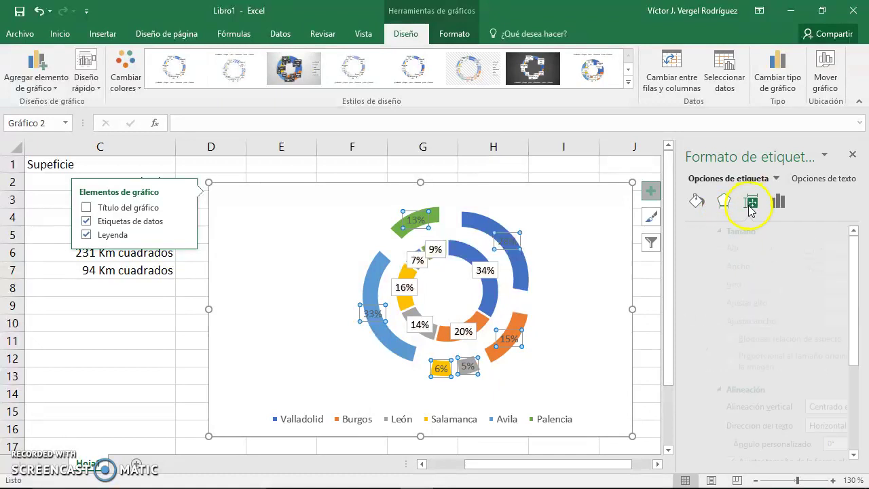
{"action": "scroll", "coordinate": [760, 266], "scroll_direction": "down", "scroll_amount": 3}
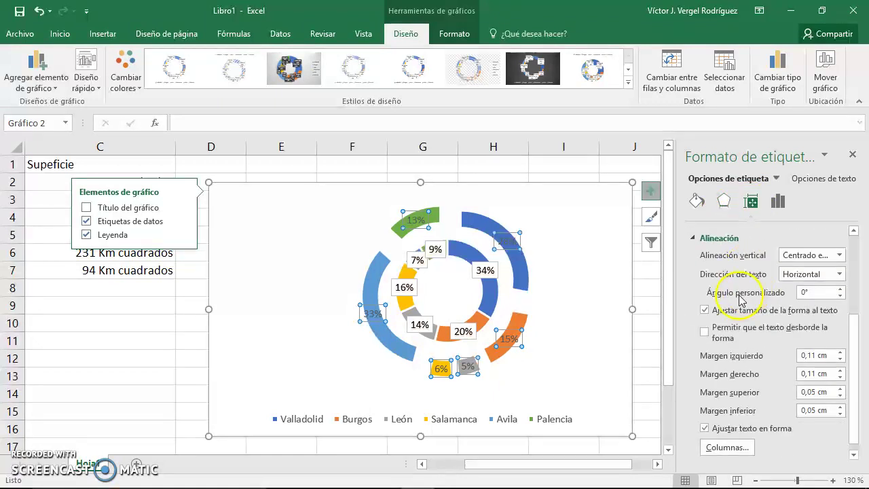
{"action": "left_click", "coordinate": [779, 201]}
{"action": "scroll", "coordinate": [785, 284], "scroll_direction": "up", "scroll_amount": 3}
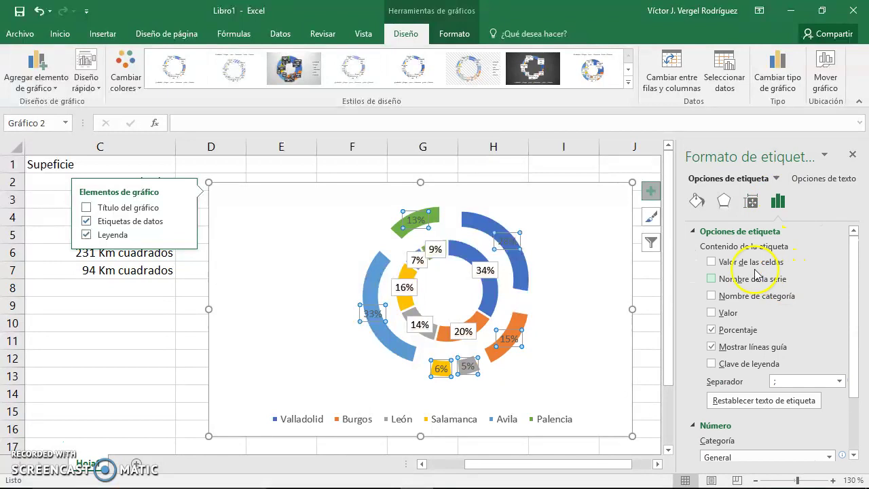
{"action": "left_click", "coordinate": [694, 203]}
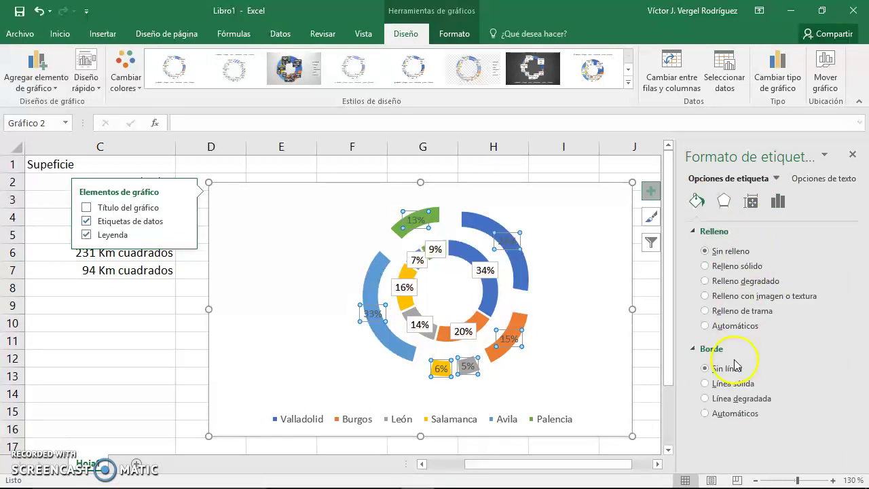
Apply a black Sombra colour to the outer-ring labels, then undo it.
{"action": "left_click", "coordinate": [725, 202]}
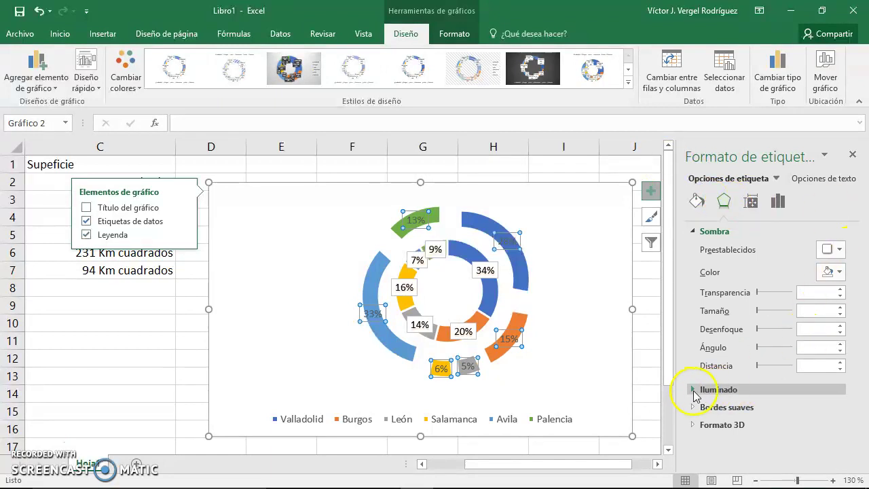
{"action": "left_click", "coordinate": [841, 273]}
{"action": "left_click", "coordinate": [768, 303]}
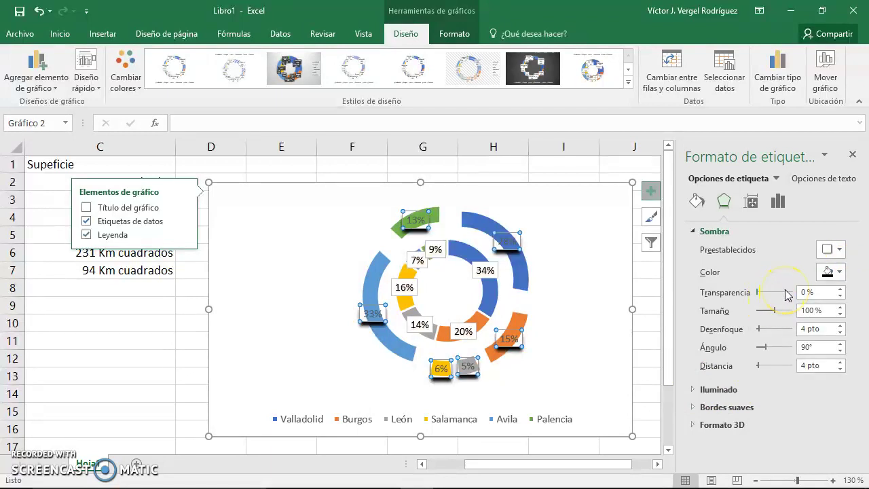
{"action": "key", "text": "ctrl+z"}
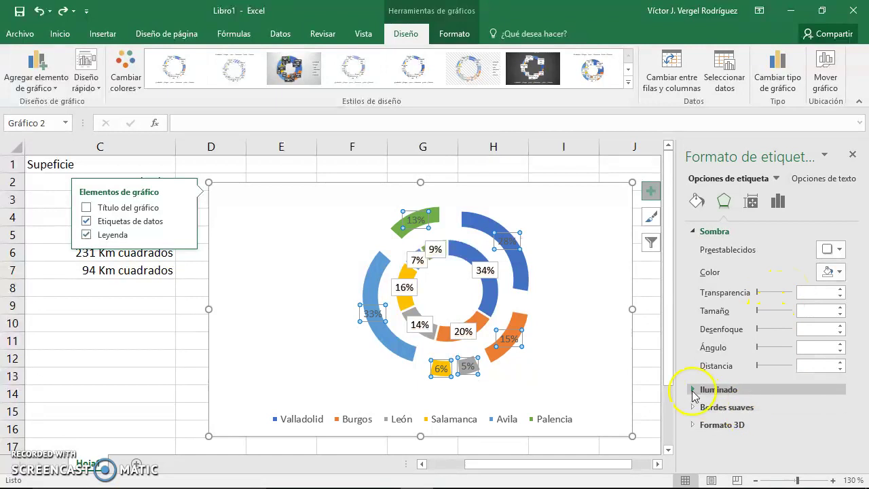
Show the Tamaño y propiedades settings for the outer-ring labels.
{"action": "left_click", "coordinate": [753, 202]}
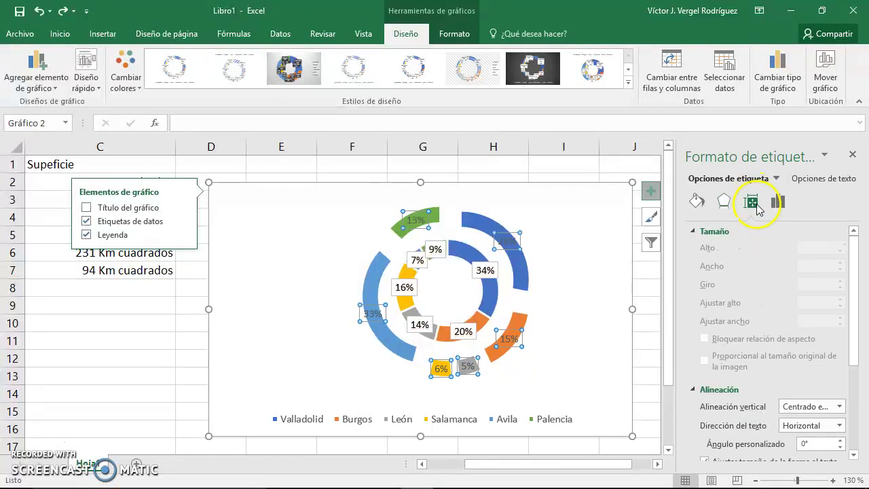
{"action": "scroll", "coordinate": [774, 254], "scroll_direction": "down", "scroll_amount": 5}
{"action": "scroll", "coordinate": [741, 370], "scroll_direction": "up", "scroll_amount": 3}
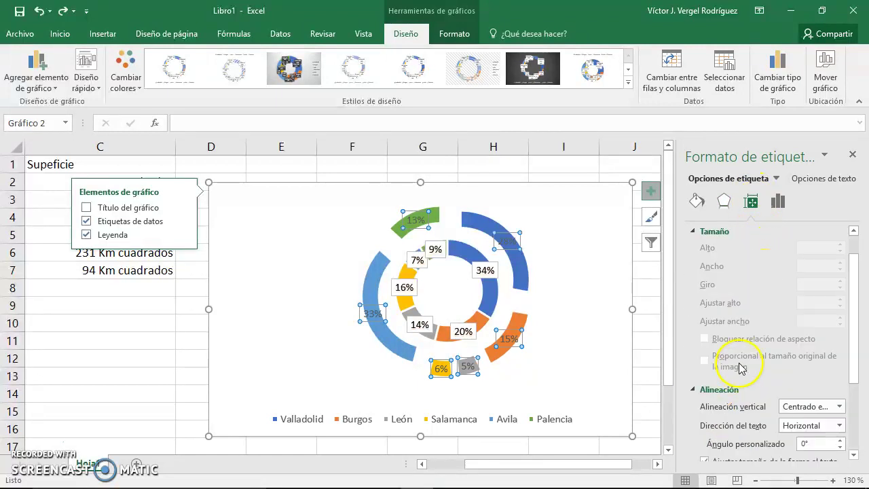
On Inicio, fill the outer-ring labels black and change their font colour.
{"action": "left_click", "coordinate": [58, 34]}
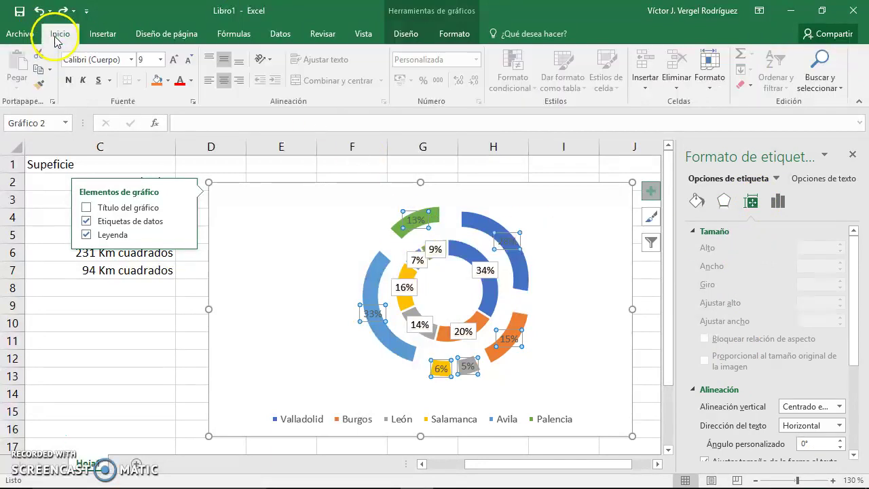
{"action": "left_click", "coordinate": [168, 80]}
{"action": "left_click", "coordinate": [168, 127]}
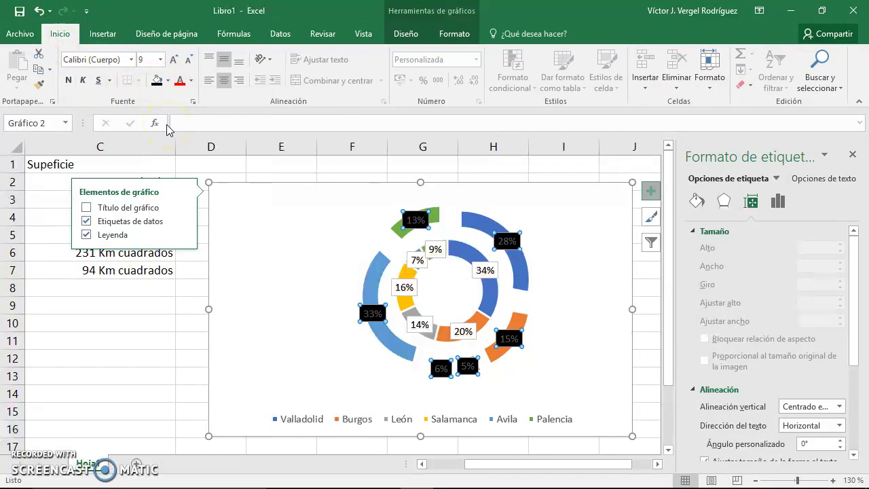
{"action": "left_click", "coordinate": [178, 95]}
{"action": "left_click", "coordinate": [191, 80]}
{"action": "left_click", "coordinate": [194, 132]}
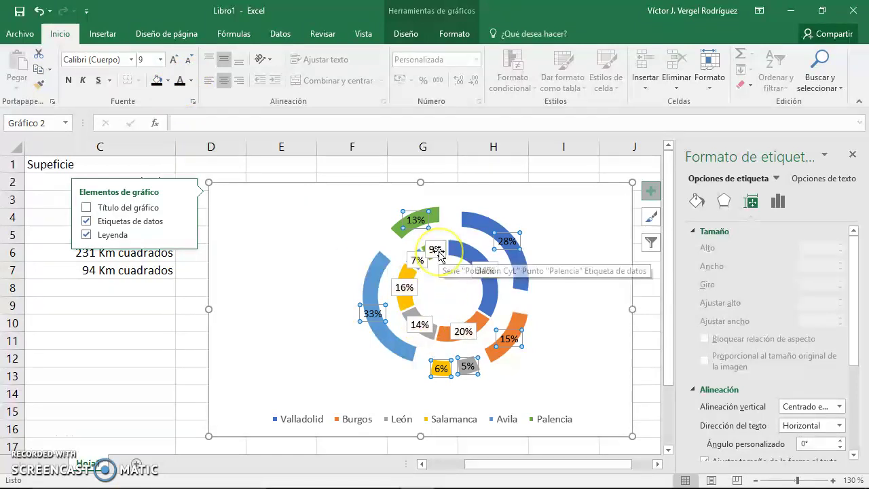
Give the inner-ring labels no fill and bold text, then open the radar chart types.
{"action": "left_click", "coordinate": [438, 253]}
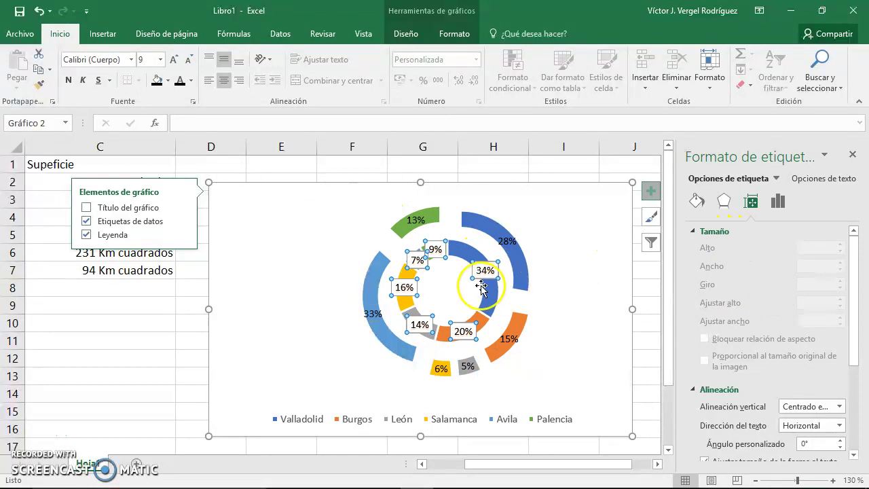
{"action": "left_click", "coordinate": [168, 80]}
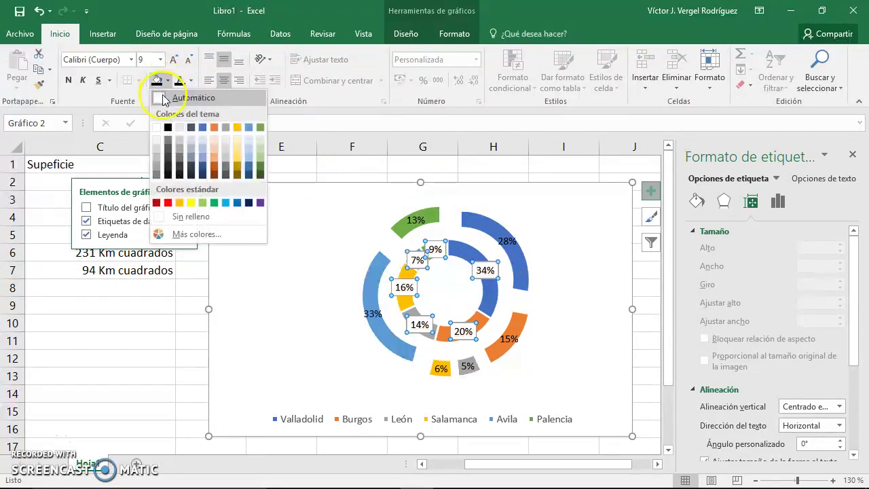
{"action": "left_click", "coordinate": [185, 217]}
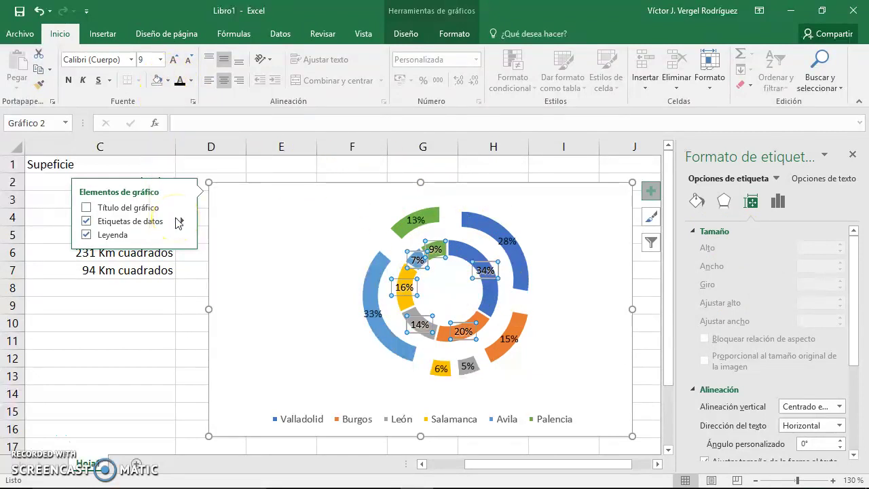
{"action": "left_click", "coordinate": [80, 83]}
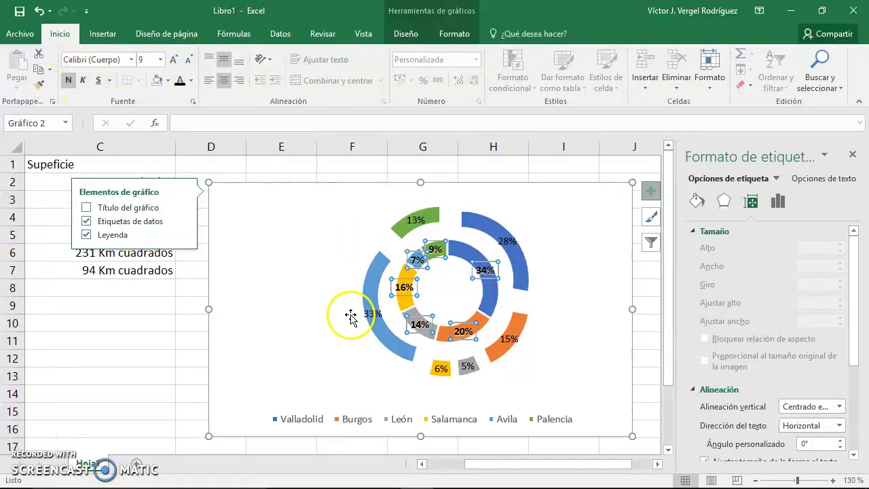
{"action": "left_click", "coordinate": [423, 87]}
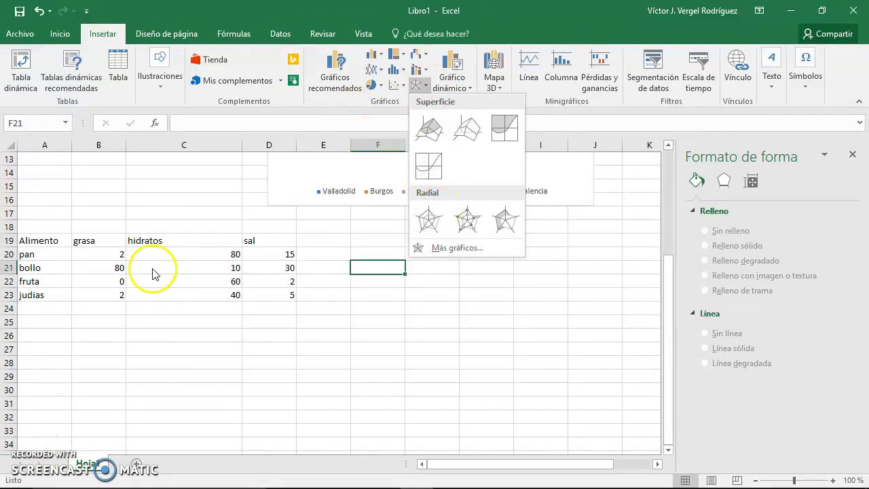
Insert a basic Radial chart and drag it right of the food table.
{"action": "left_click", "coordinate": [431, 231]}
{"action": "mouse_move", "coordinate": [431, 249]}
{"action": "left_mouse_down"}
{"action": "mouse_move", "coordinate": [517, 243]}
{"action": "mouse_move", "coordinate": [505, 242]}
{"action": "left_mouse_up"}
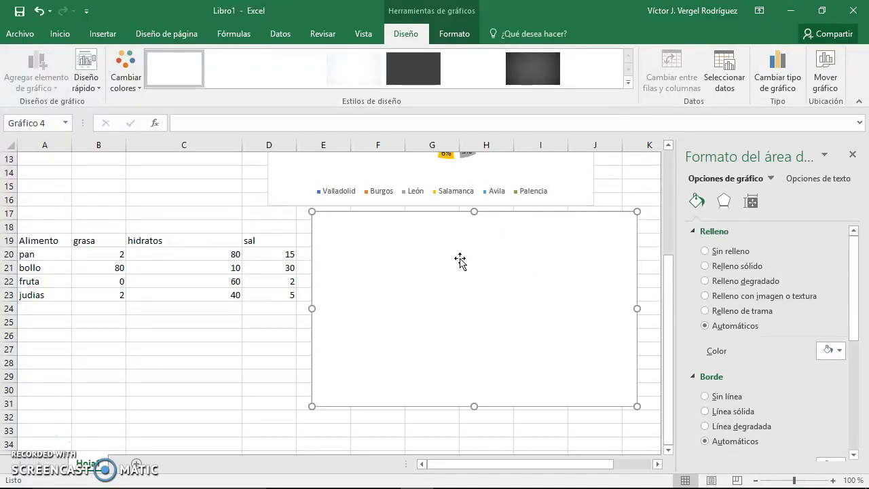
Replace the faulty fourth series name with a reference to cell A23.
{"action": "left_click", "coordinate": [46, 444]}
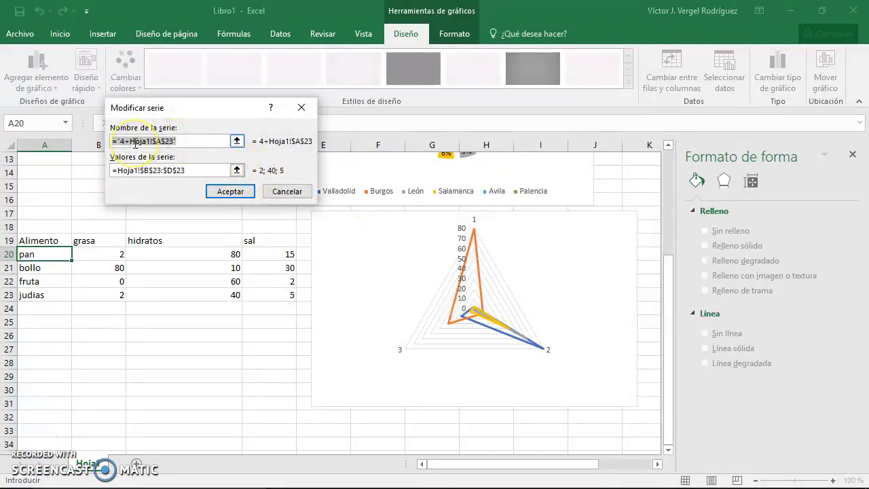
{"action": "left_click_drag", "start_coordinate": [119, 143], "coordinate": [296, 185]}
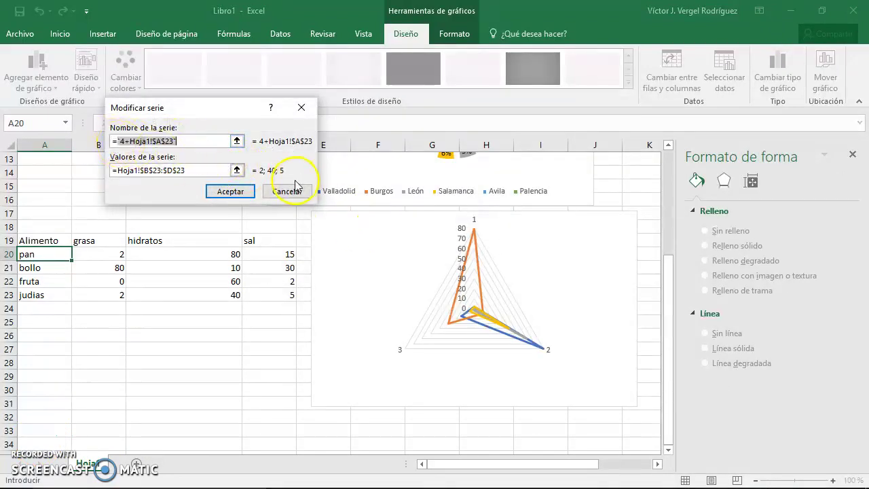
{"action": "key", "text": "Delete"}
{"action": "left_click", "coordinate": [42, 295]}
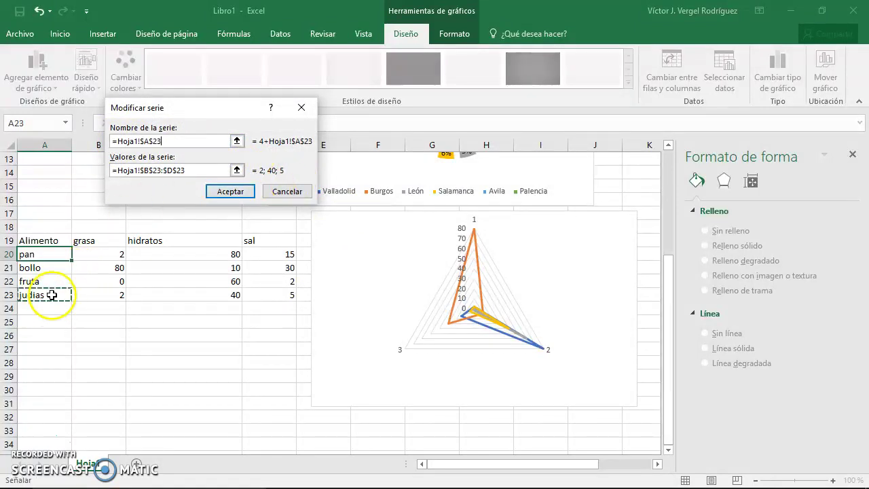
{"action": "left_click", "coordinate": [230, 192]}
Confirm the data source =Hoja1!$A$20:$D$23 with series pan, bollo, fruta and judias.
{"action": "mouse_move", "coordinate": [388, 128]}
{"action": "left_mouse_down"}
{"action": "mouse_move", "coordinate": [352, 47]}
{"action": "mouse_move", "coordinate": [158, 330]}
{"action": "left_mouse_up"}
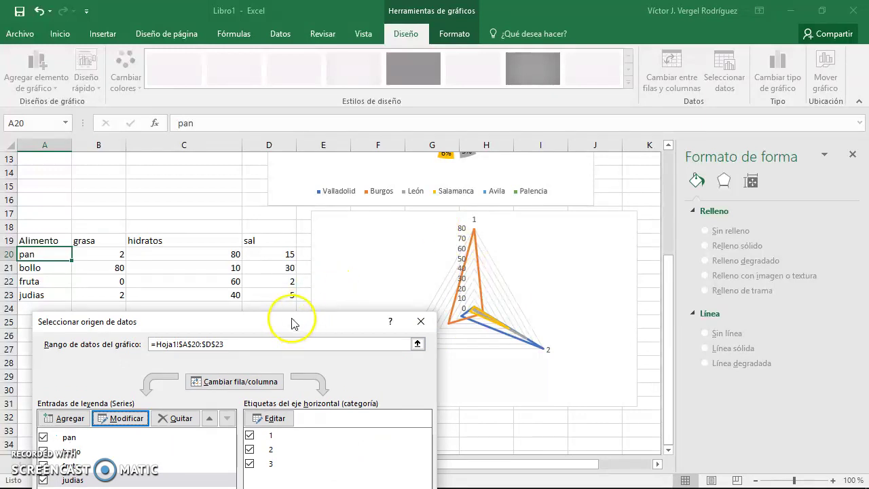
{"action": "left_click_drag", "start_coordinate": [292, 323], "coordinate": [290, 159]}
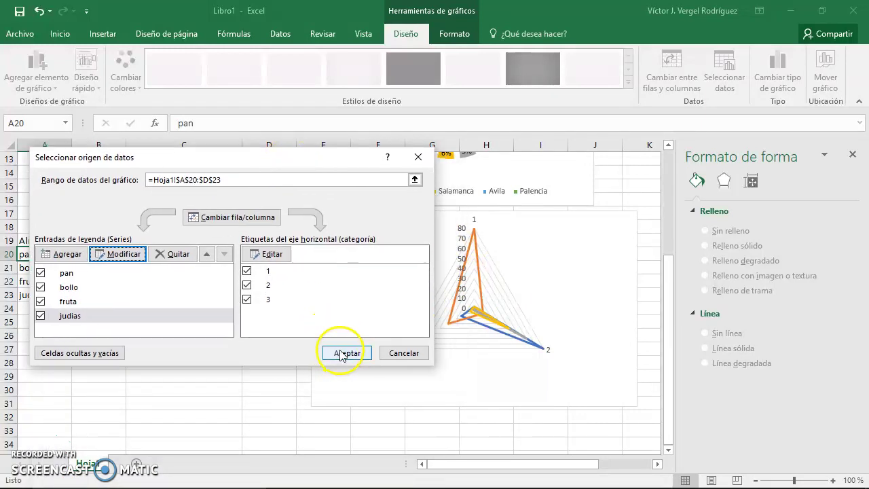
{"action": "left_click", "coordinate": [345, 353]}
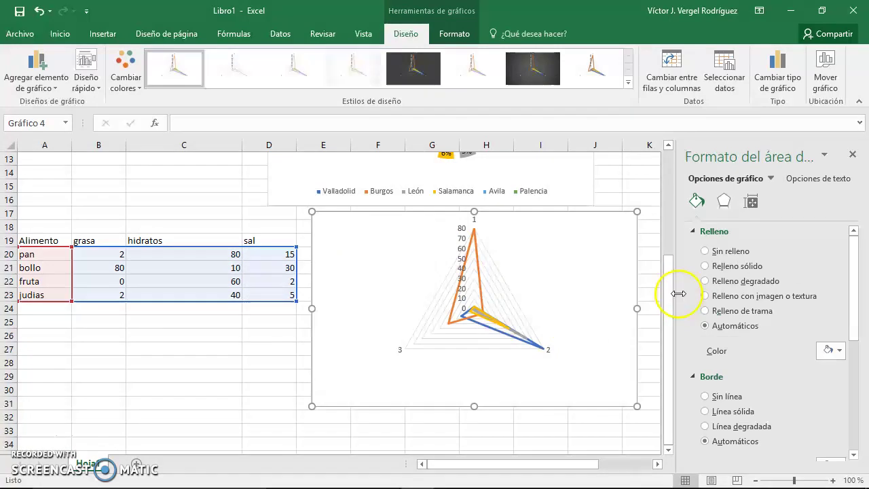
Turn on Etiquetas de datos and Leyenda for the radar chart.
{"action": "left_click_drag", "start_coordinate": [679, 293], "coordinate": [768, 289]}
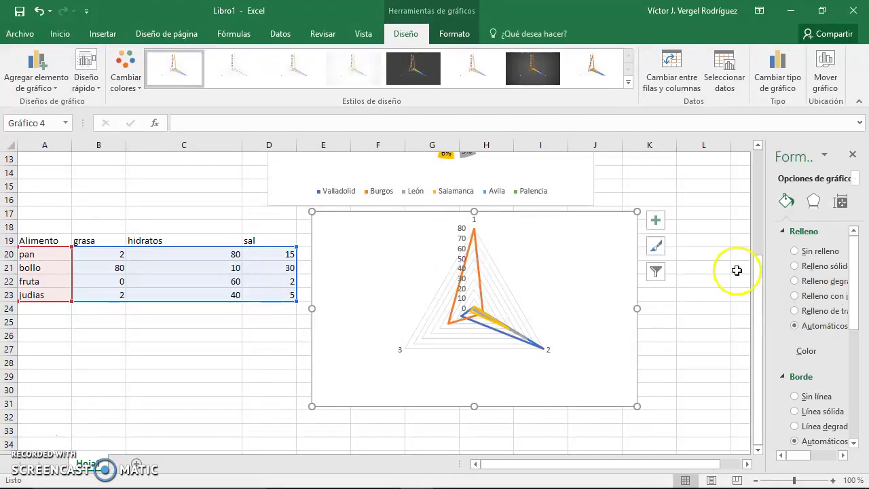
{"action": "left_click", "coordinate": [656, 220]}
{"action": "left_click", "coordinate": [689, 264]}
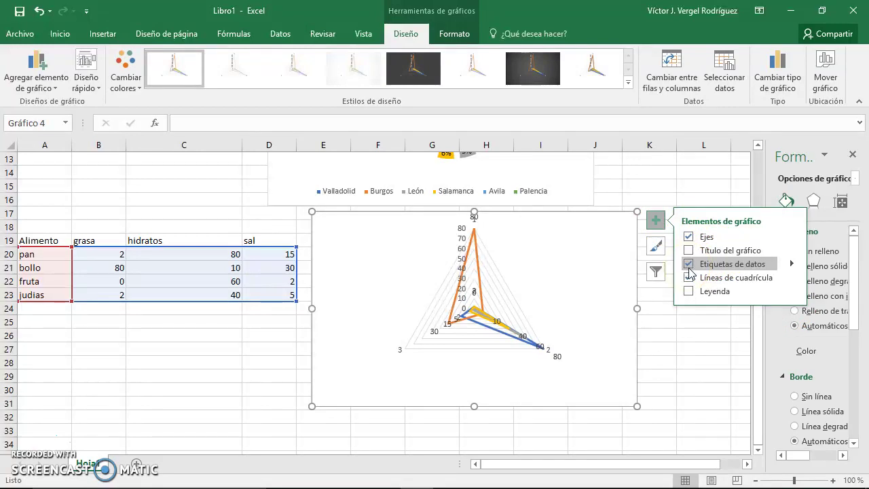
{"action": "left_click", "coordinate": [689, 292]}
{"action": "left_click", "coordinate": [689, 291]}
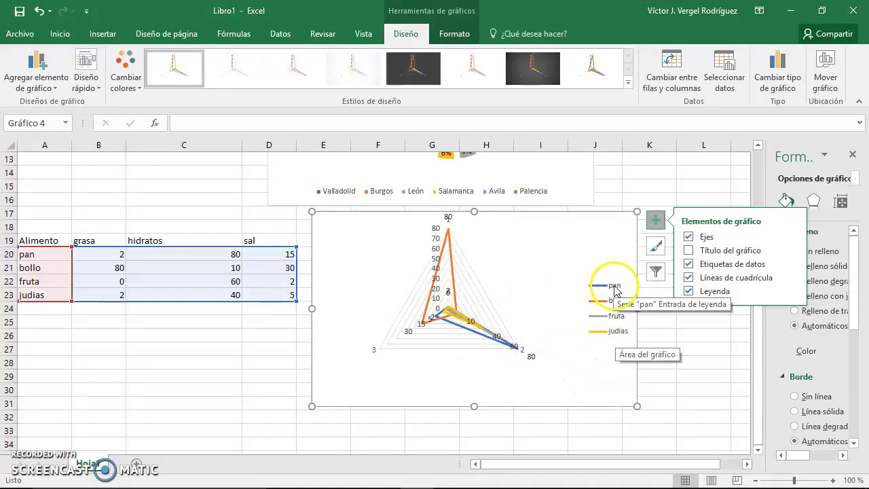
Add then remove the chart title, and open the full Ejes formatting options.
{"action": "left_click", "coordinate": [690, 251]}
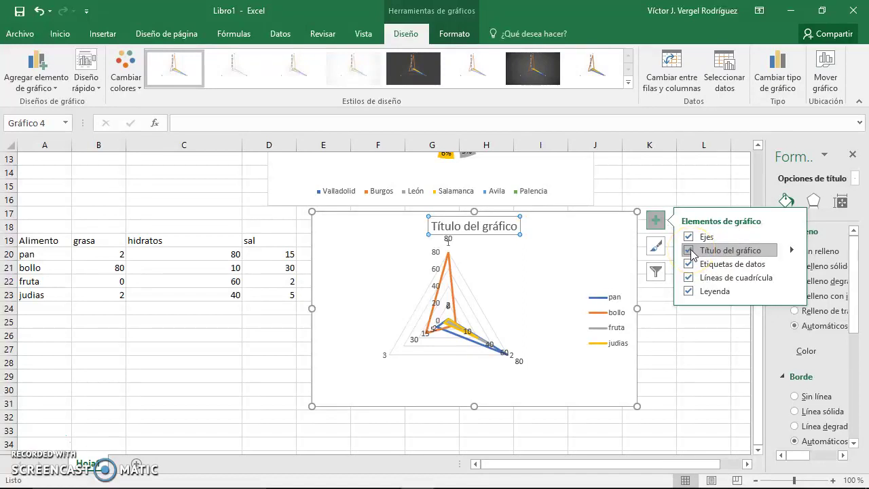
{"action": "left_click", "coordinate": [690, 251]}
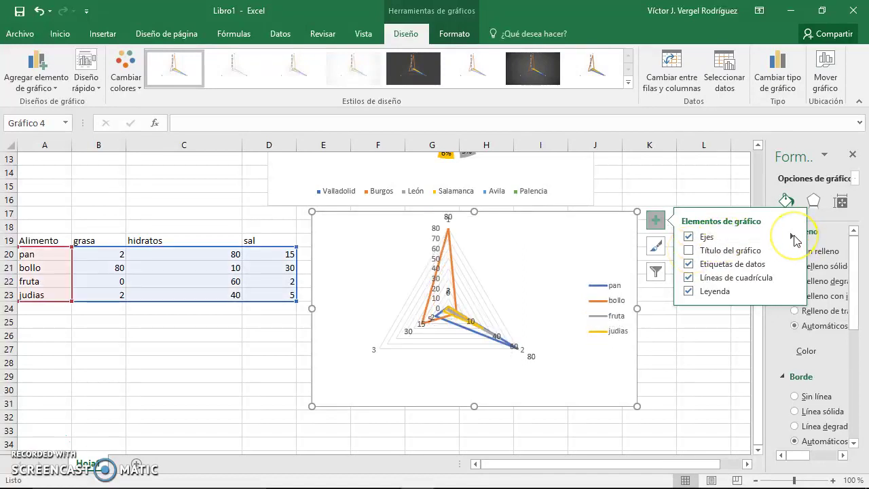
{"action": "left_click", "coordinate": [793, 237]}
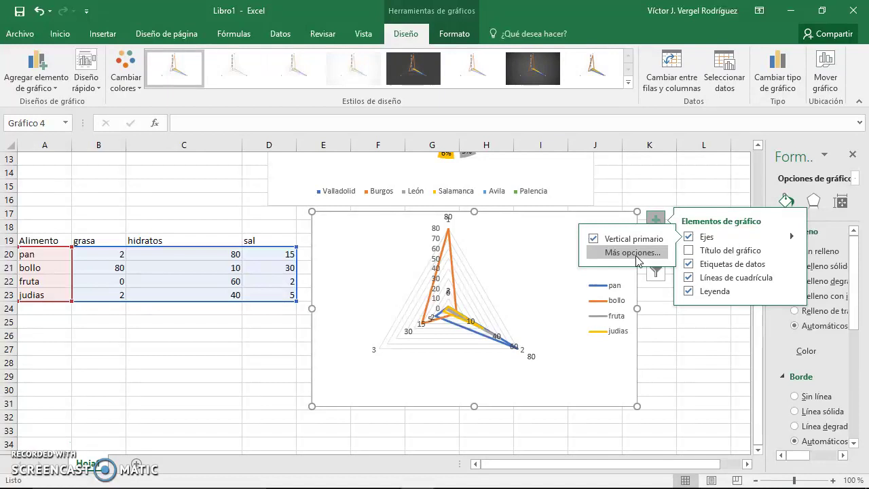
{"action": "left_click", "coordinate": [645, 260]}
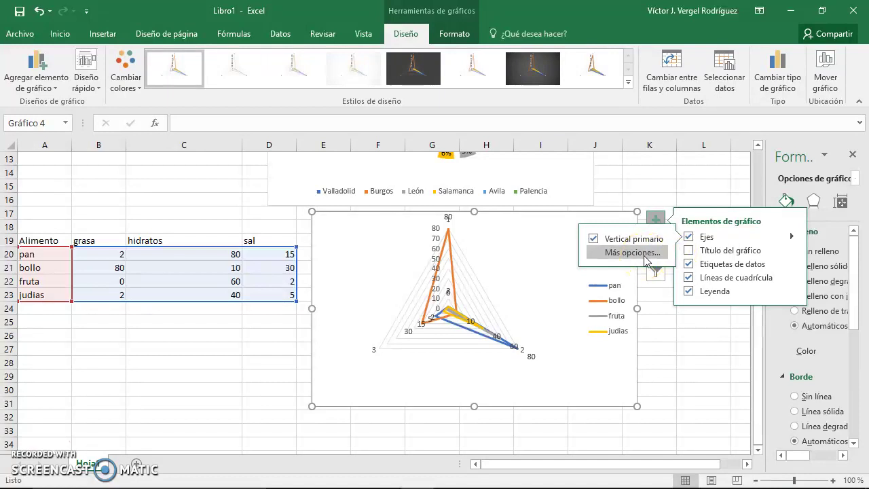